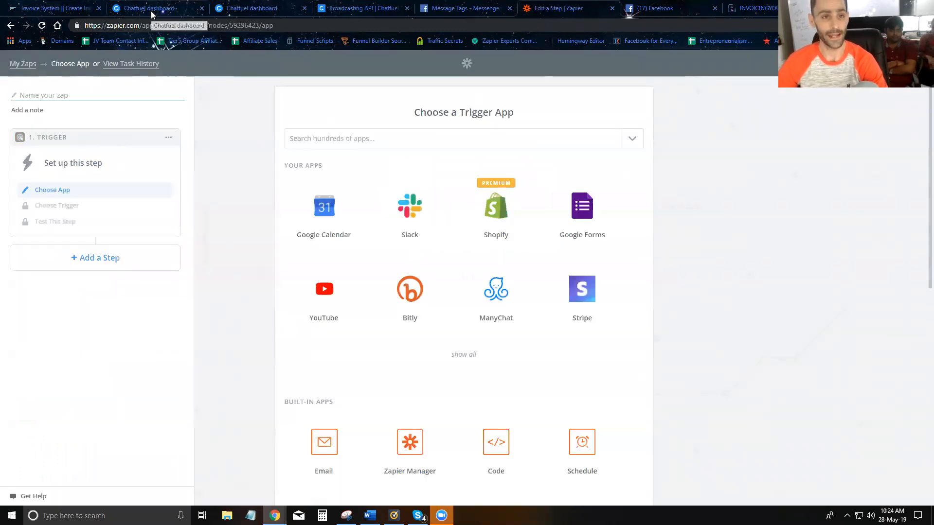
Step: Set the zap trigger to Invoicingyou's Fetch General Invoices event
{"action": "left_click", "coordinate": [759, 8]}
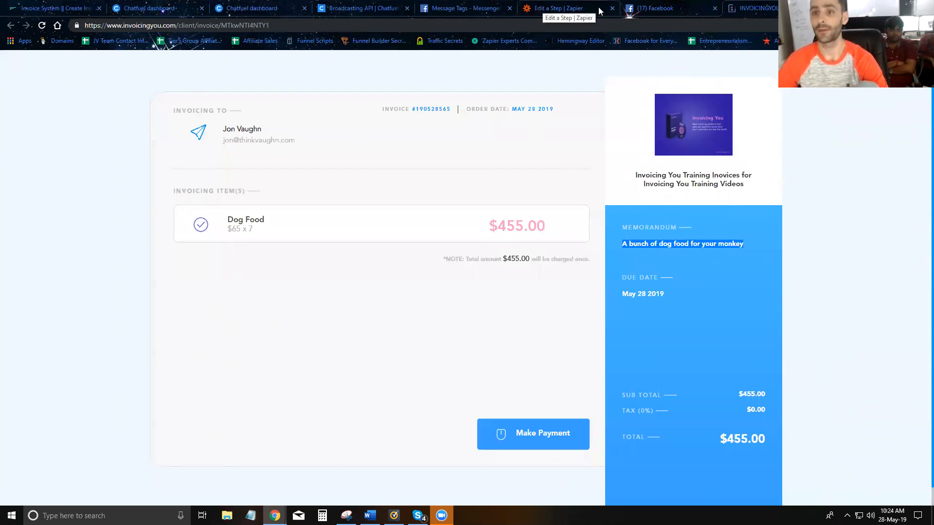
{"action": "left_click", "coordinate": [570, 12]}
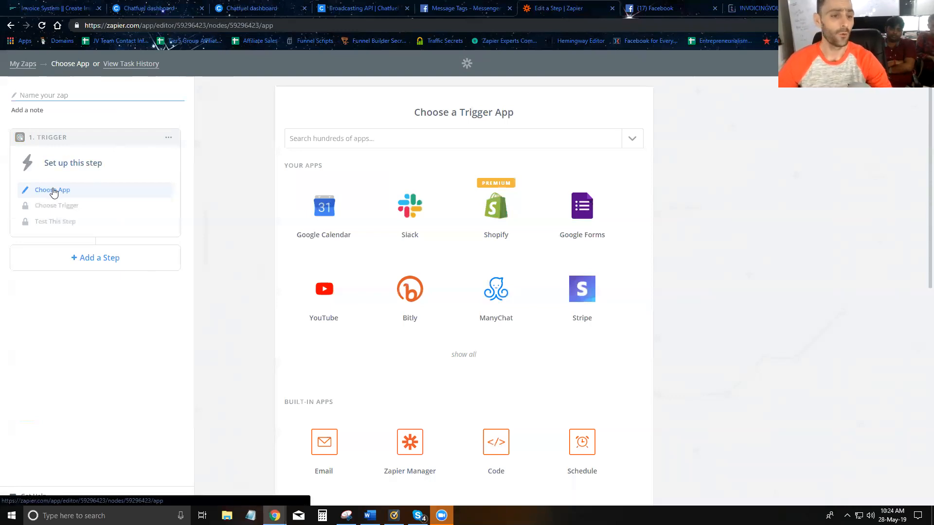
{"action": "left_click", "coordinate": [319, 143]}
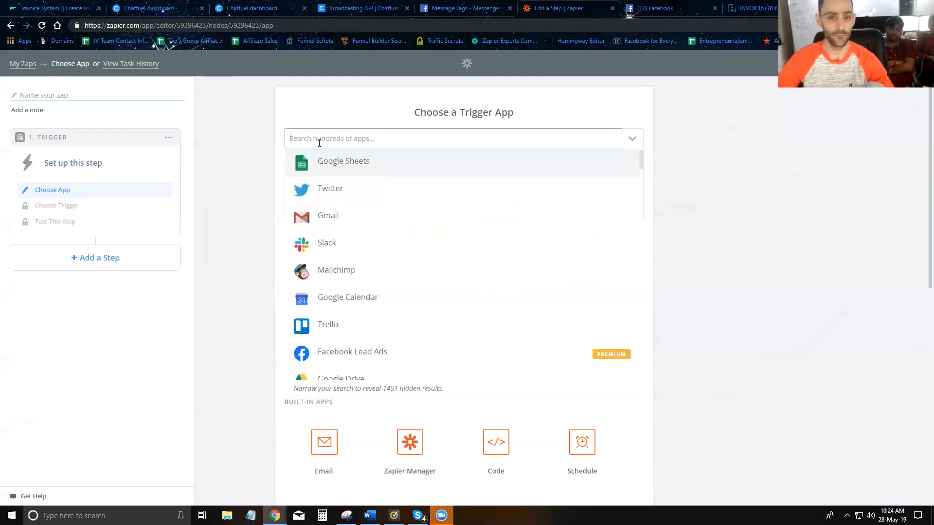
{"action": "type", "text": "Invoicing"}
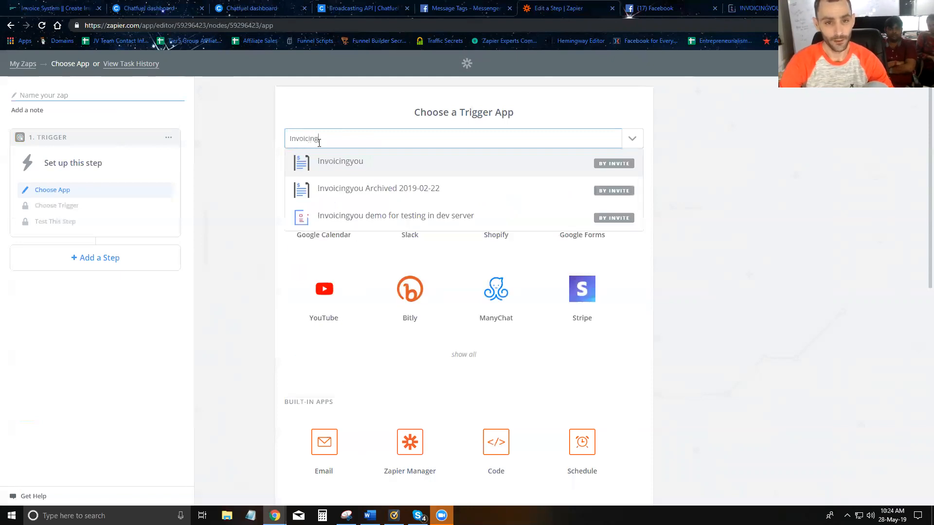
{"action": "left_click", "coordinate": [342, 162]}
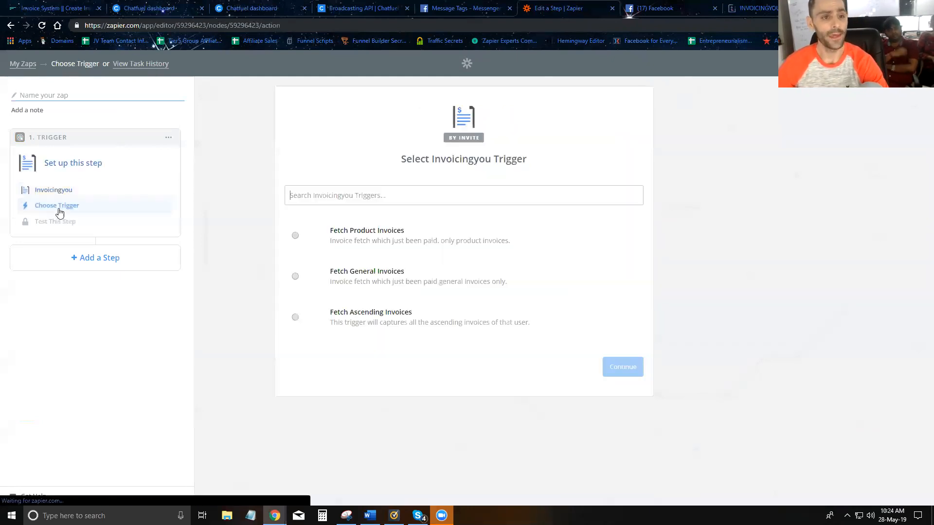
{"action": "left_click", "coordinate": [305, 280]}
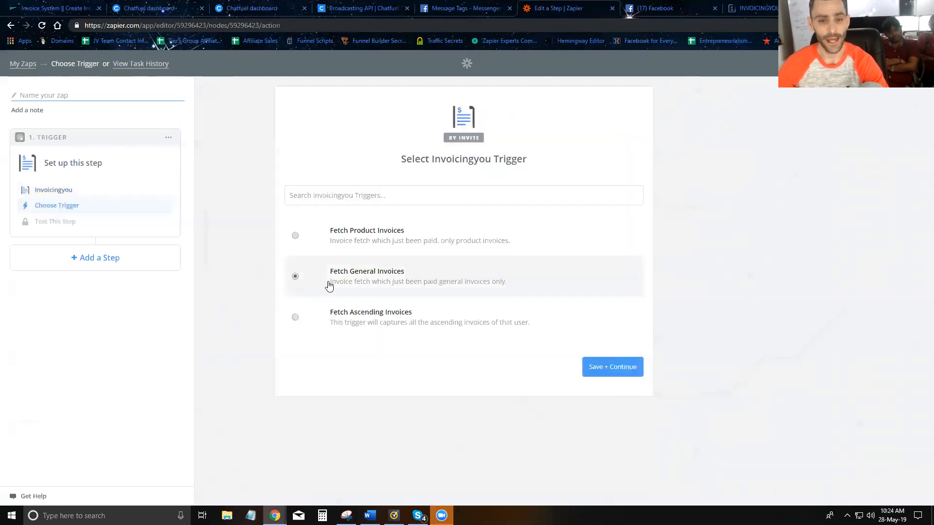
{"action": "left_click", "coordinate": [612, 367]}
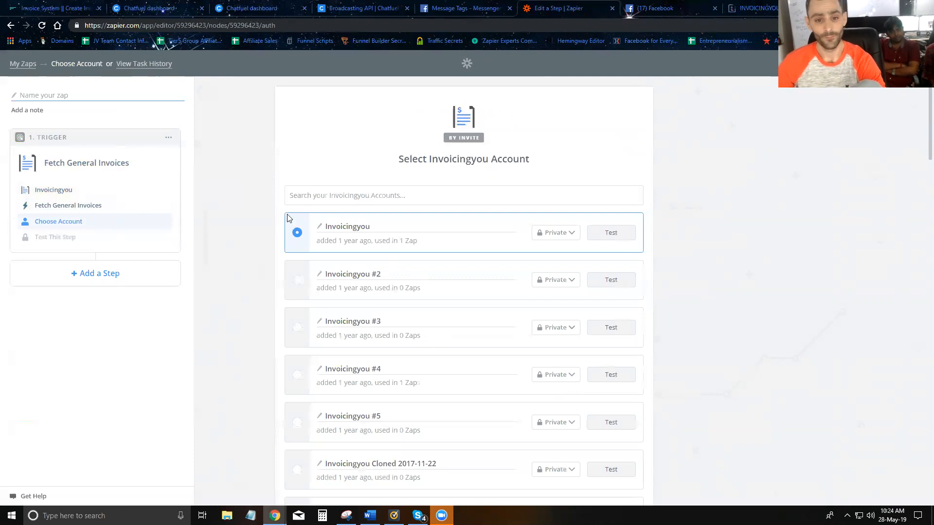
Step: Connect the Training account and proceed to the trigger test
{"action": "scroll", "coordinate": [274, 218], "scroll_direction": "down", "scroll_amount": 20}
{"action": "scroll", "coordinate": [303, 308], "scroll_direction": "down", "scroll_amount": 13}
{"action": "left_click", "coordinate": [297, 305]}
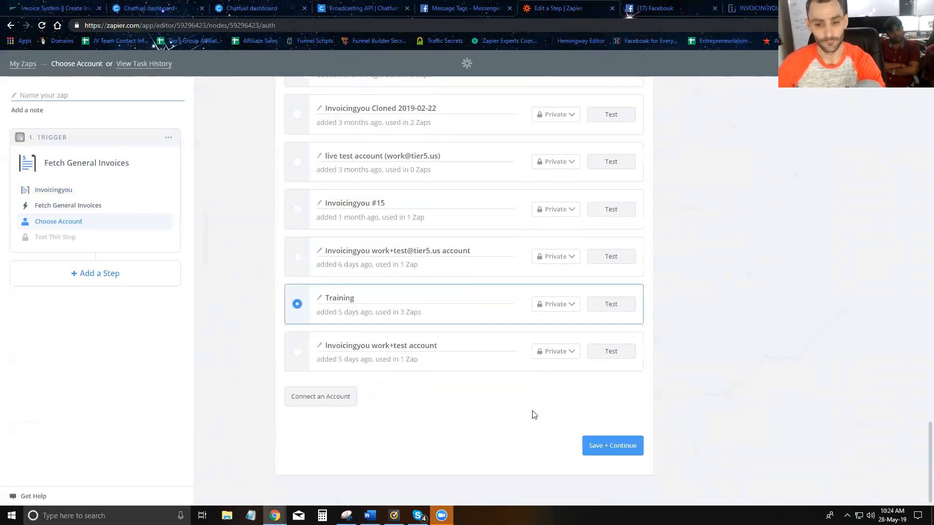
{"action": "left_click", "coordinate": [602, 446]}
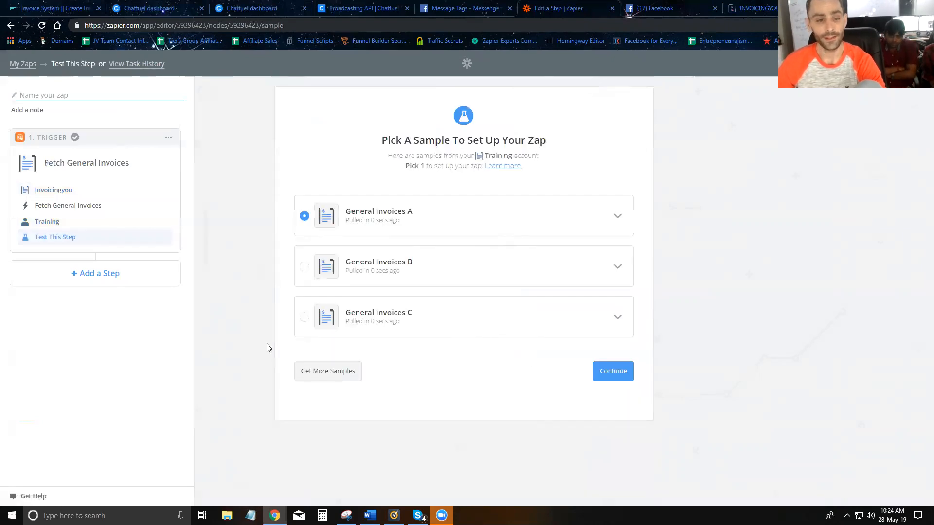
Step: Expand the General Invoices A sample and review its field values
{"action": "left_click", "coordinate": [617, 216]}
{"action": "scroll", "coordinate": [460, 293], "scroll_direction": "down", "scroll_amount": 3}
{"action": "scroll", "coordinate": [457, 299], "scroll_direction": "down", "scroll_amount": 3}
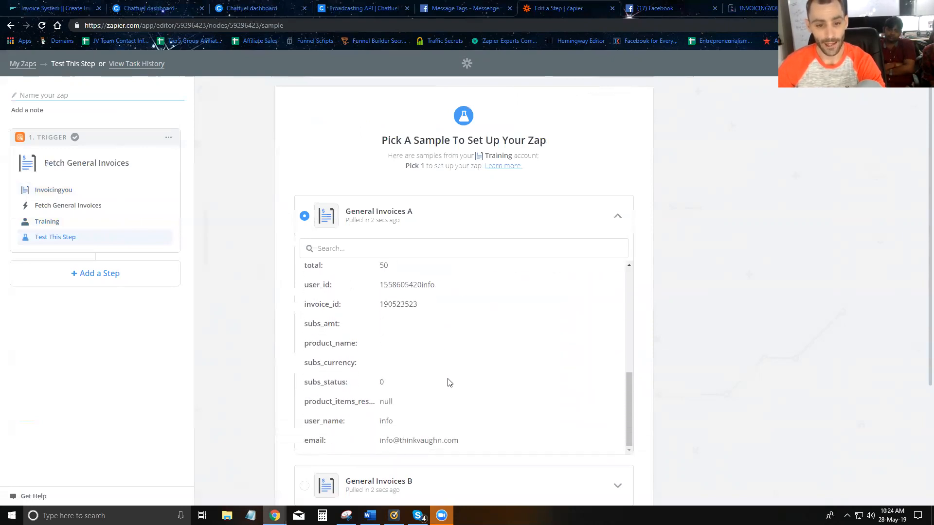
{"action": "scroll", "coordinate": [449, 383], "scroll_direction": "up", "scroll_amount": 6}
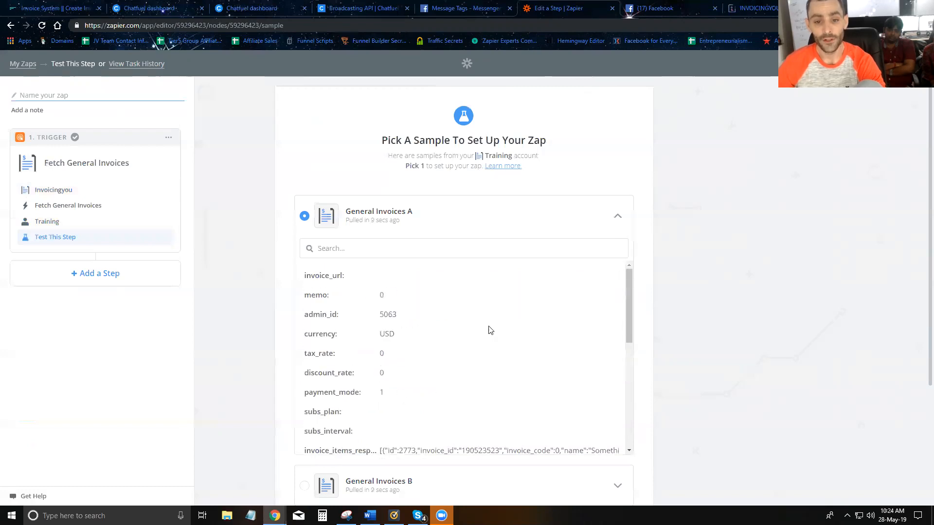
Step: Request more invoice samples and bring up the unpaid $455.00 Dog Food invoice
{"action": "left_click", "coordinate": [751, 9]}
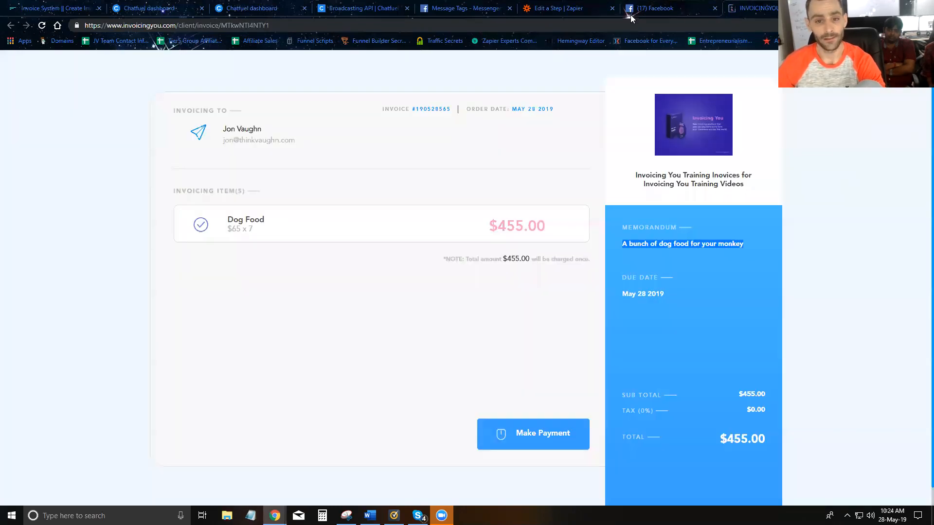
{"action": "left_click", "coordinate": [560, 9]}
{"action": "left_click", "coordinate": [336, 438]}
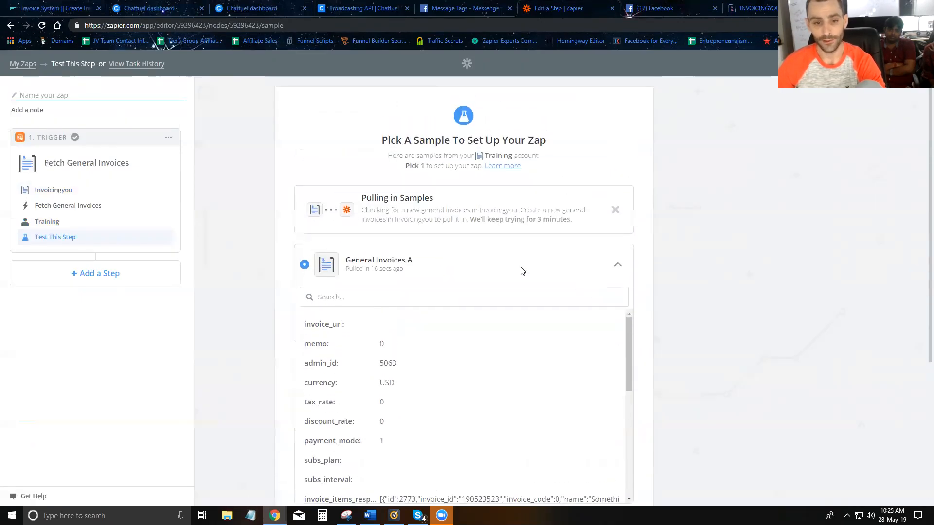
{"action": "left_click", "coordinate": [772, 11]}
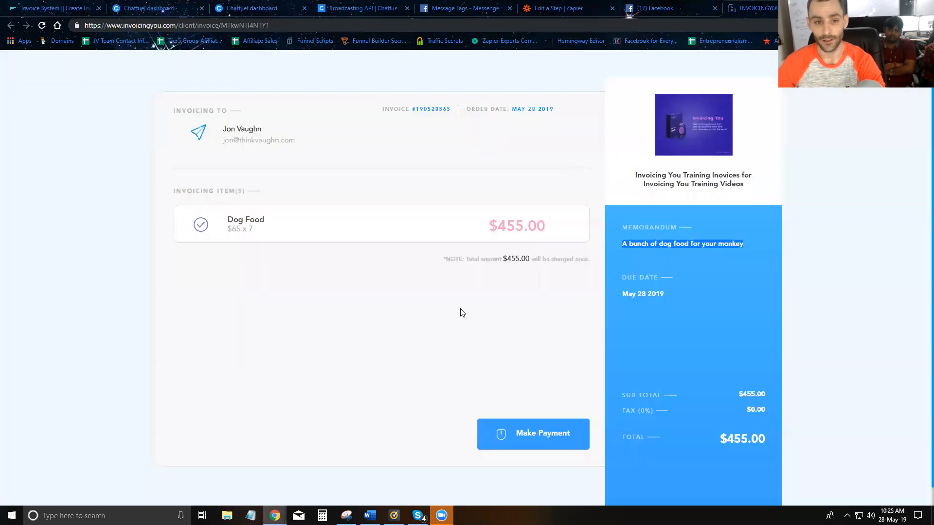
{"action": "left_click", "coordinate": [563, 434]}
{"action": "key", "text": "Tab"}
{"action": "type", "text": "4242 4242 4242 4242"}
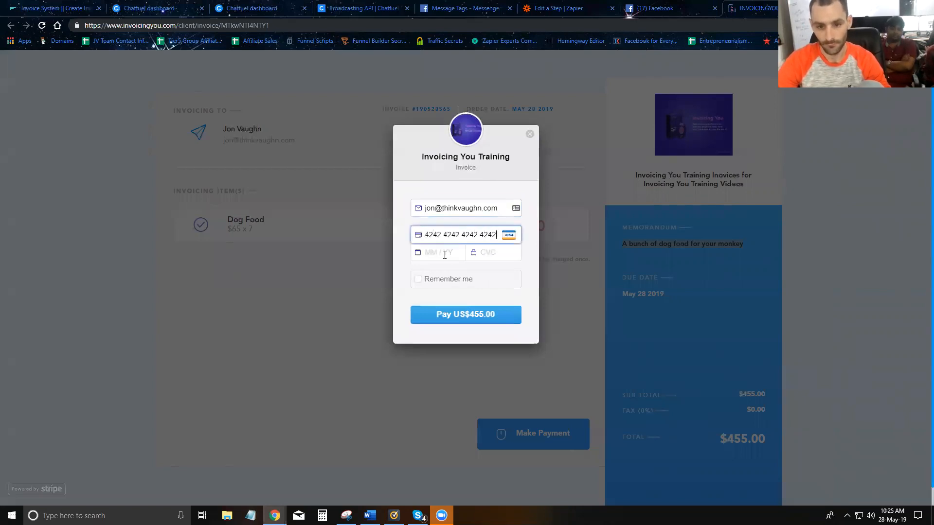
{"action": "left_click", "coordinate": [445, 255]}
{"action": "type", "text": "11 / 21"}
{"action": "left_click", "coordinate": [487, 254]}
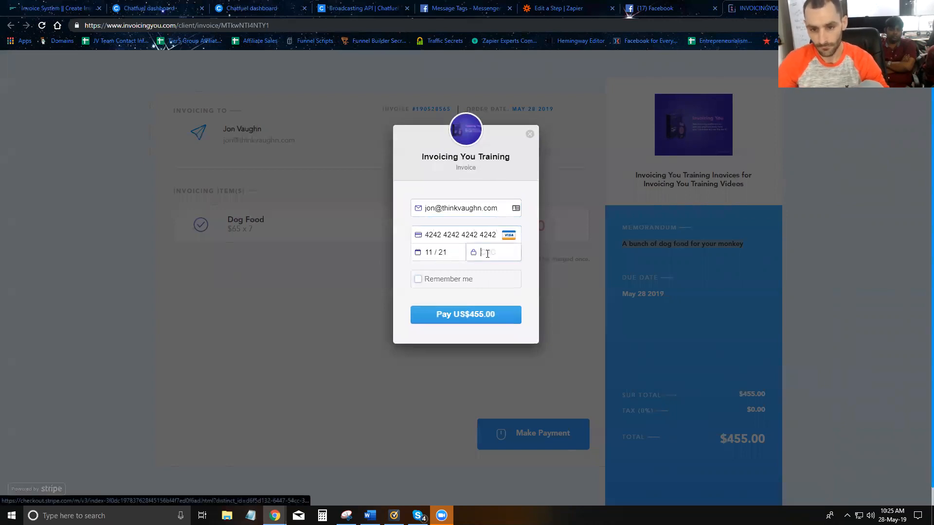
{"action": "type", "text": "123"}
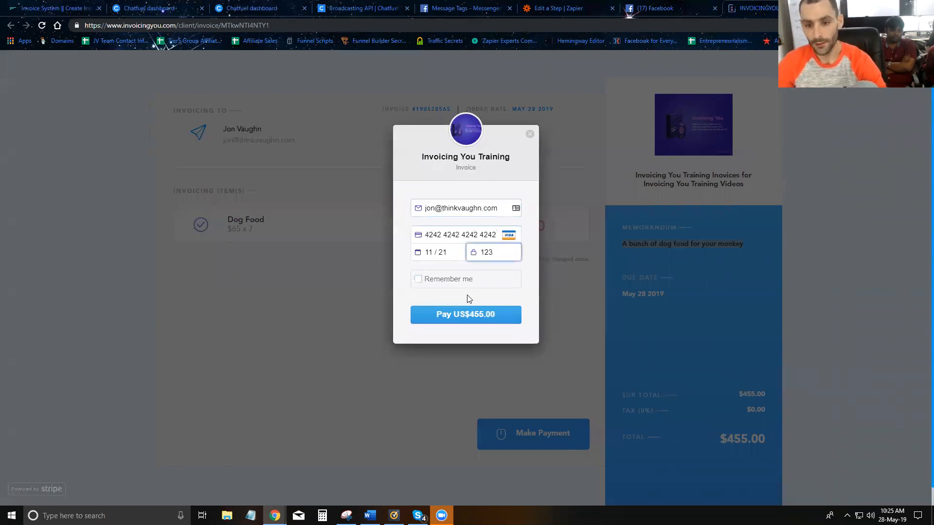
{"action": "left_click", "coordinate": [468, 314]}
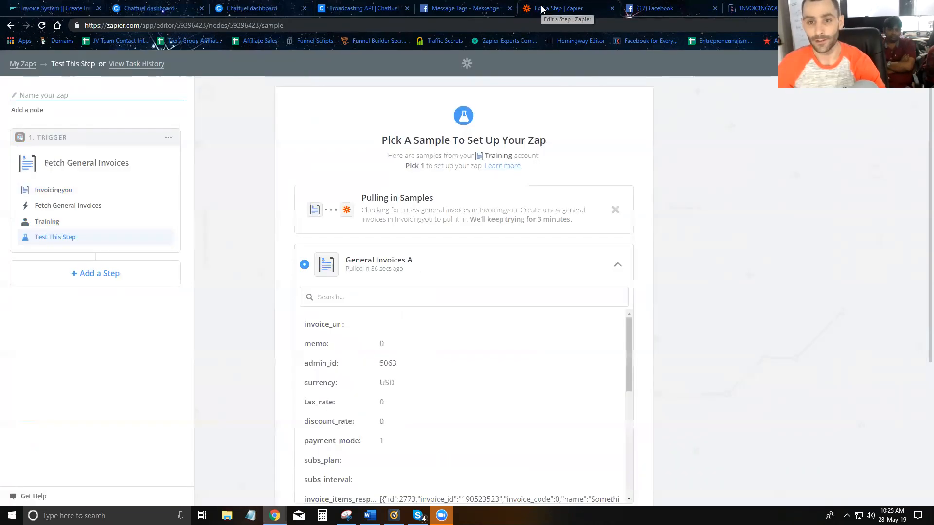
Step: Confirm the payment completed on the invoice and return to Zapier for the new sample
{"action": "left_click", "coordinate": [542, 9]}
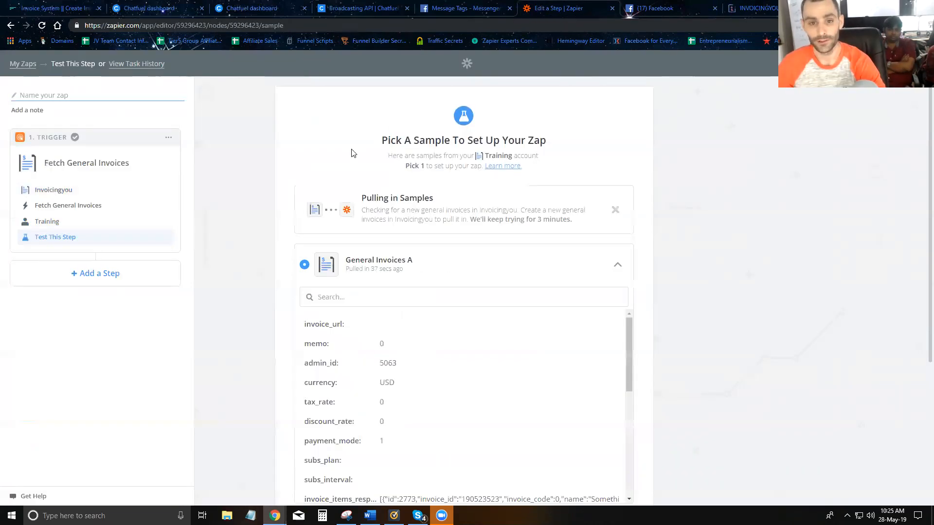
{"action": "scroll", "coordinate": [487, 165], "scroll_direction": "down", "scroll_amount": 1}
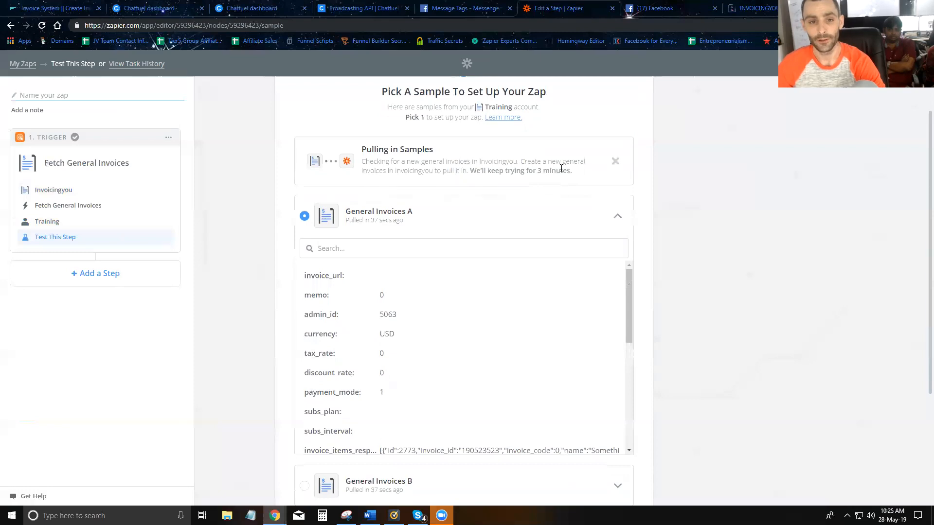
{"action": "left_click", "coordinate": [748, 10]}
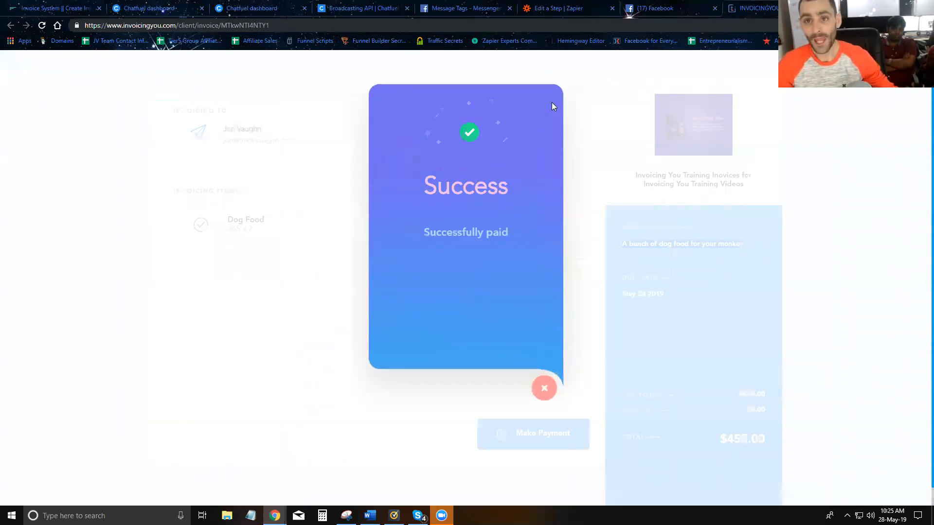
{"action": "left_click", "coordinate": [560, 10]}
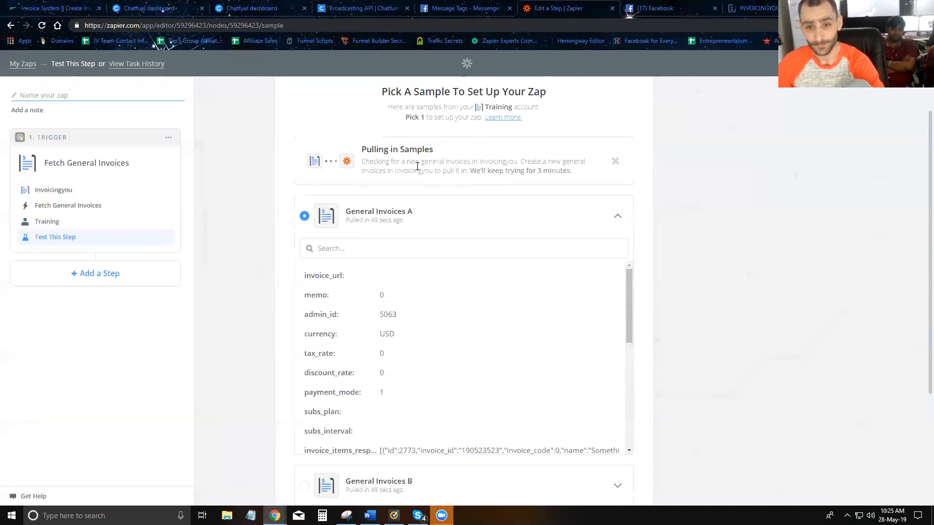
Step: Pick General Invoices A as the sample, checking its memo and manychat_id, and continue
{"action": "left_click", "coordinate": [304, 216]}
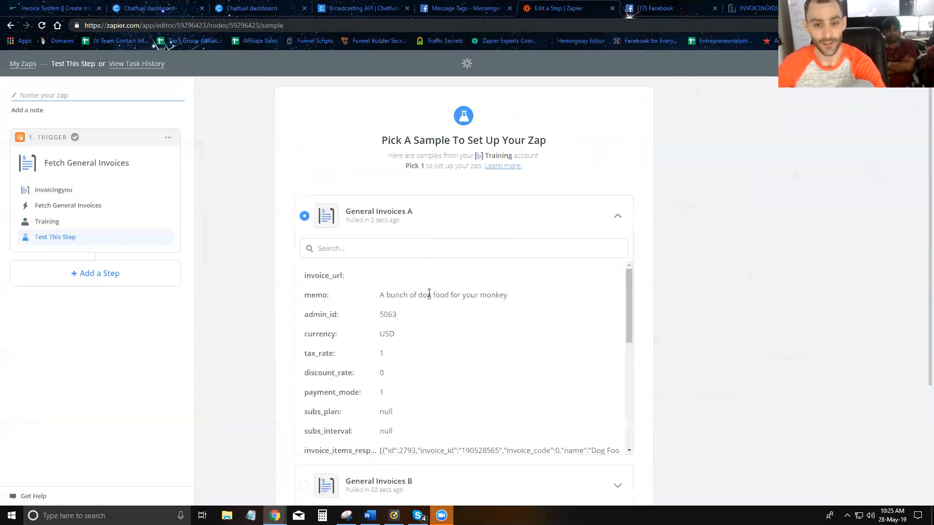
{"action": "left_click_drag", "start_coordinate": [379, 297], "coordinate": [507, 299]}
{"action": "scroll", "coordinate": [422, 306], "scroll_direction": "down", "scroll_amount": 10}
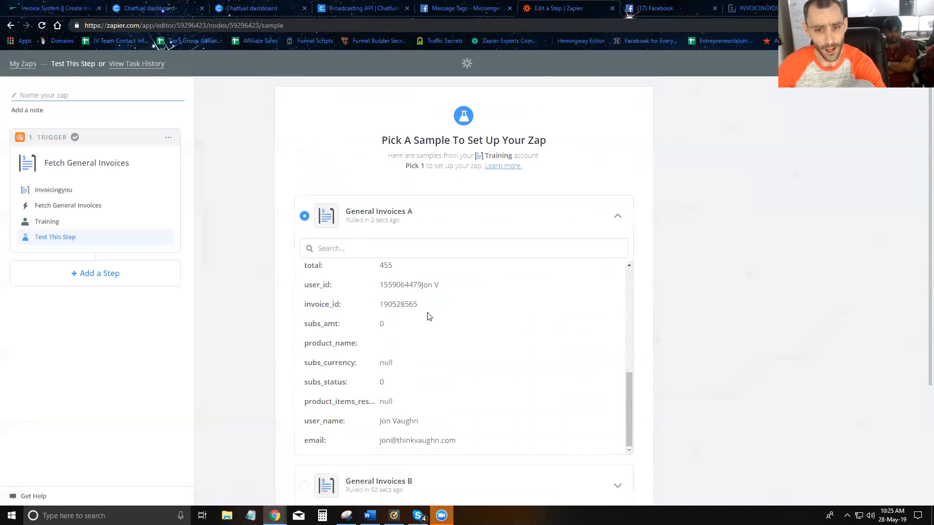
{"action": "scroll", "coordinate": [428, 316], "scroll_direction": "down", "scroll_amount": 1}
{"action": "scroll", "coordinate": [428, 317], "scroll_direction": "up", "scroll_amount": 2}
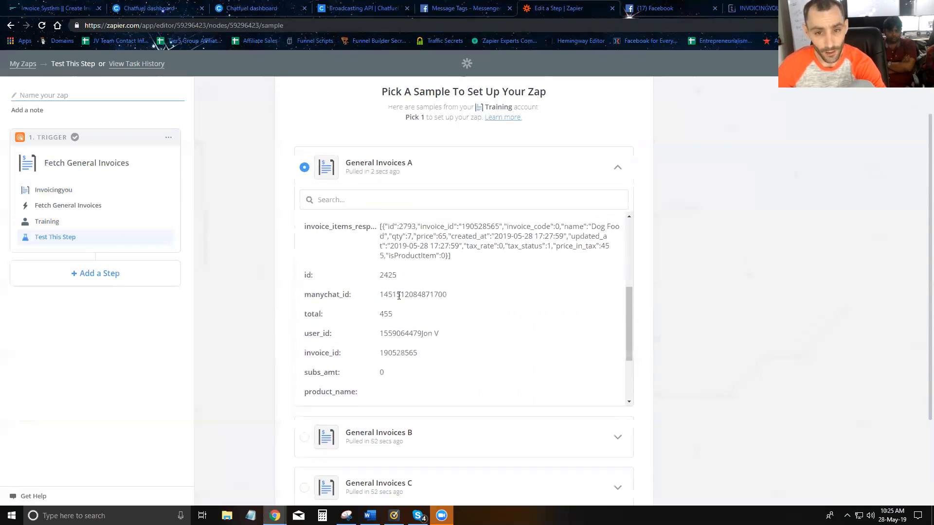
{"action": "double_click", "coordinate": [398, 292]}
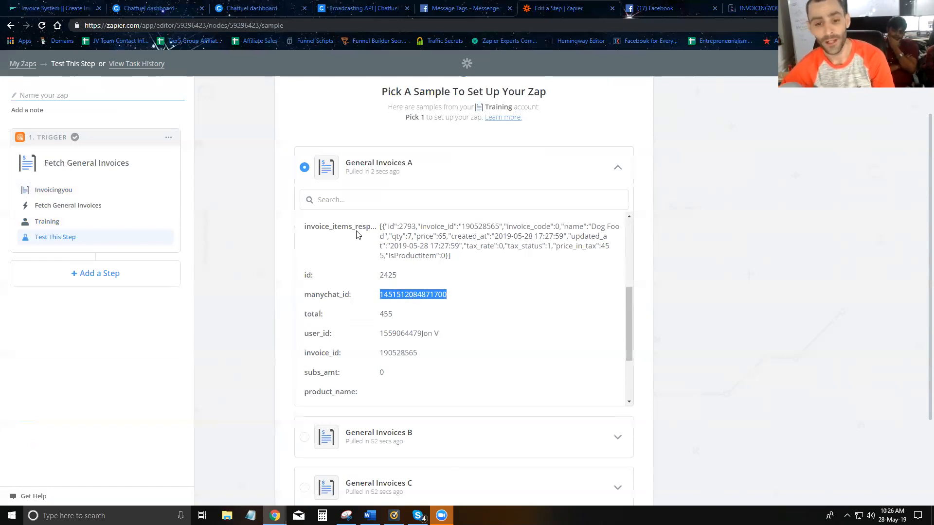
{"action": "scroll", "coordinate": [344, 229], "scroll_direction": "down", "scroll_amount": 5}
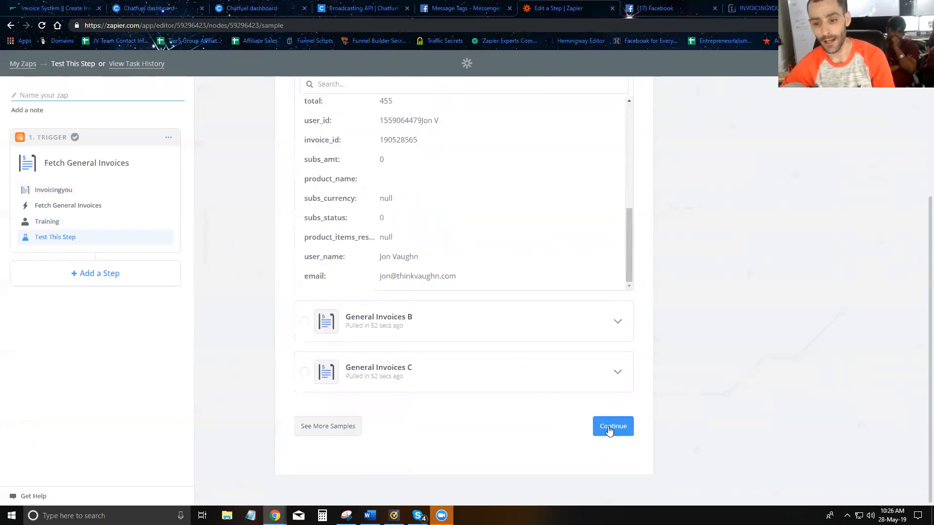
{"action": "left_click", "coordinate": [609, 431]}
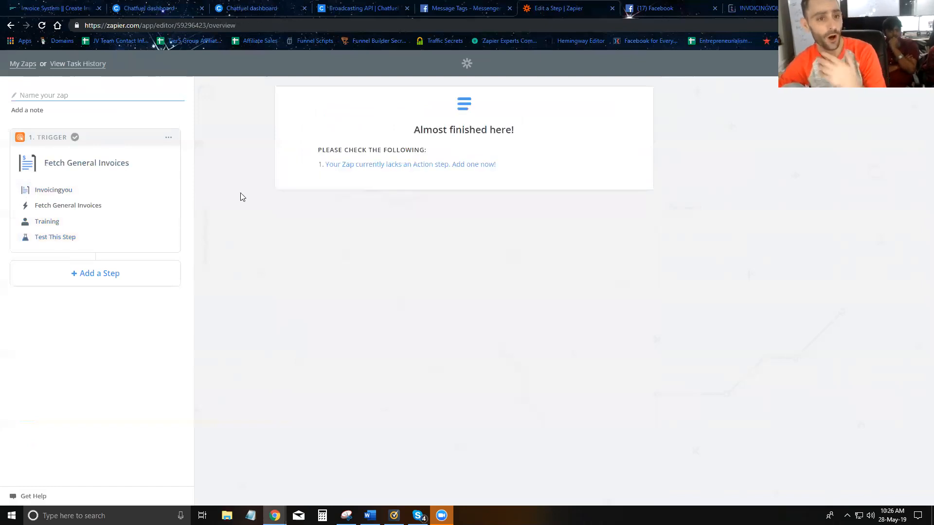
Step: Name the zap 'Invoice paid demo' and choose Webhooks by Zapier as the action app
{"action": "left_click", "coordinate": [100, 275]}
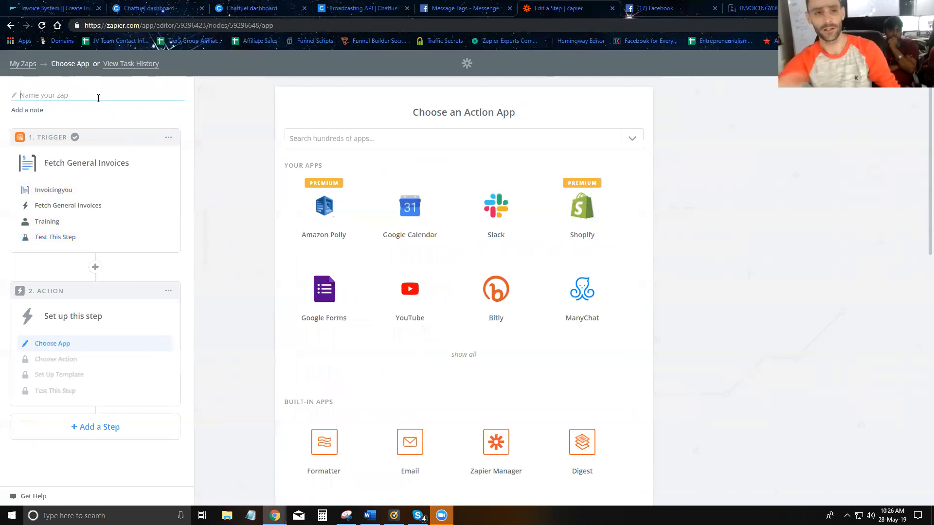
{"action": "type", "text": "Invoice paid demo"}
{"action": "left_click", "coordinate": [375, 138]}
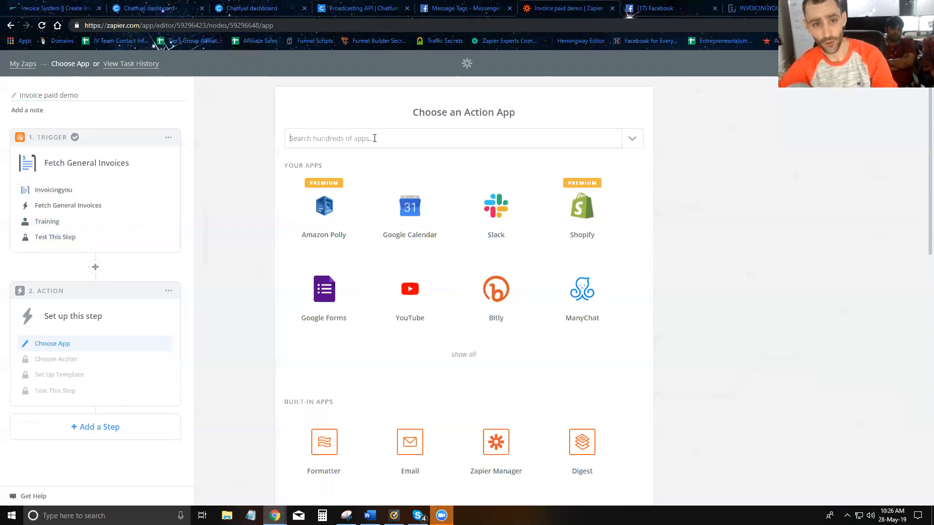
{"action": "type", "text": "webhook"}
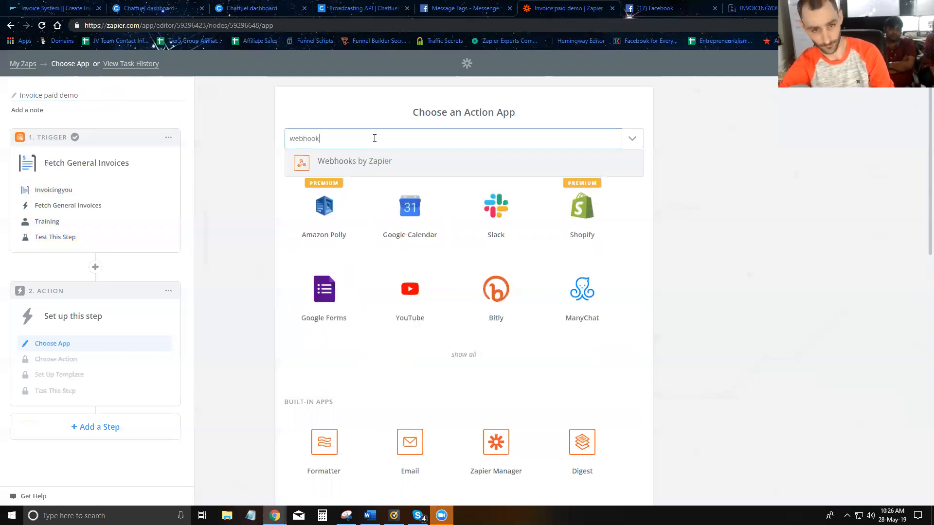
{"action": "left_click", "coordinate": [340, 162]}
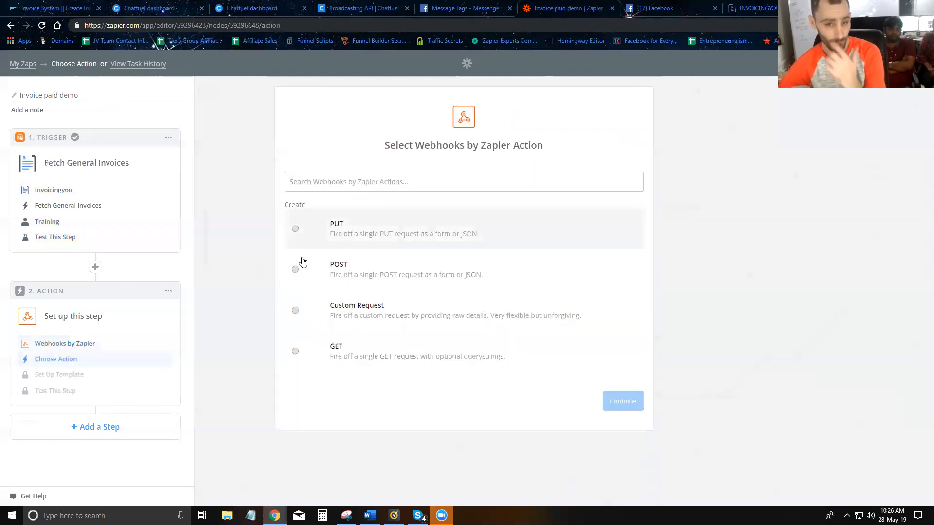
Step: Choose the POST webhook action, paste Chatfuel's broadcast URL template, and set payload type to Json
{"action": "left_click", "coordinate": [312, 269]}
{"action": "left_click", "coordinate": [613, 404]}
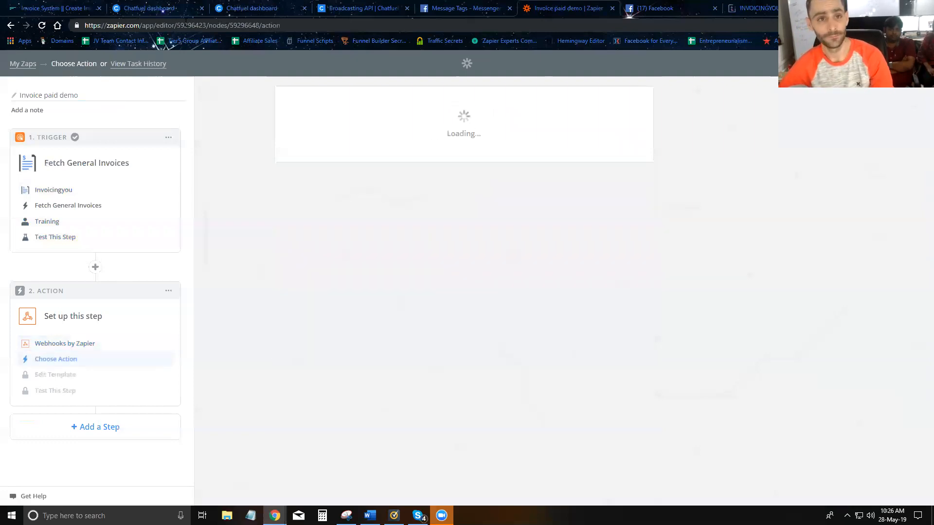
{"action": "left_click", "coordinate": [365, 8]}
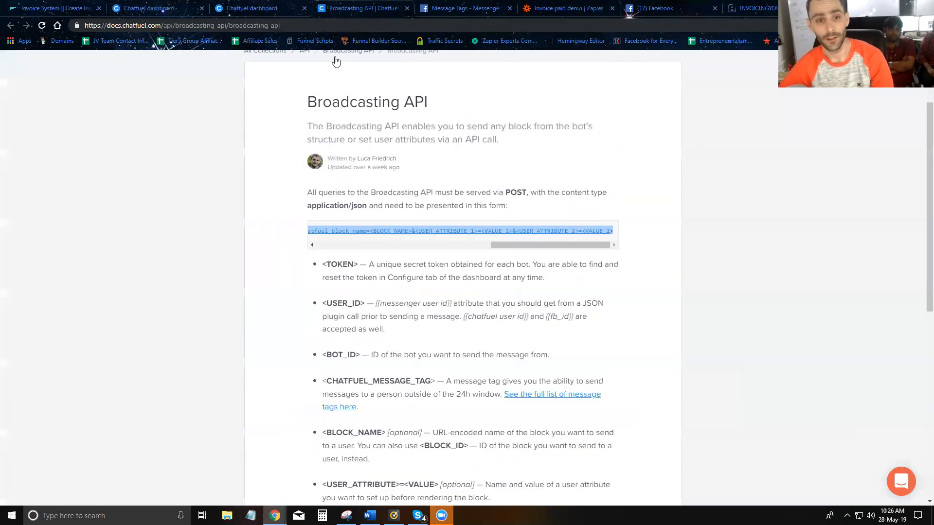
{"action": "left_click", "coordinate": [544, 8]}
{"action": "type", "text": "https://api.chatfuel.com/bots/<BOT_ID>/users/<USER_ID>/send?chatfuel_token=<TOKEN>&chatfuel_message_tag=<CHATFUEL_MESSAGE_TAG>&chatfuel_block_name=<BLOCK_NAME>&<USER_ATTRIBUTE_1>=<VALUE_1>&<USER_ATTRIBUTE_2>=<VALUE_2>"}
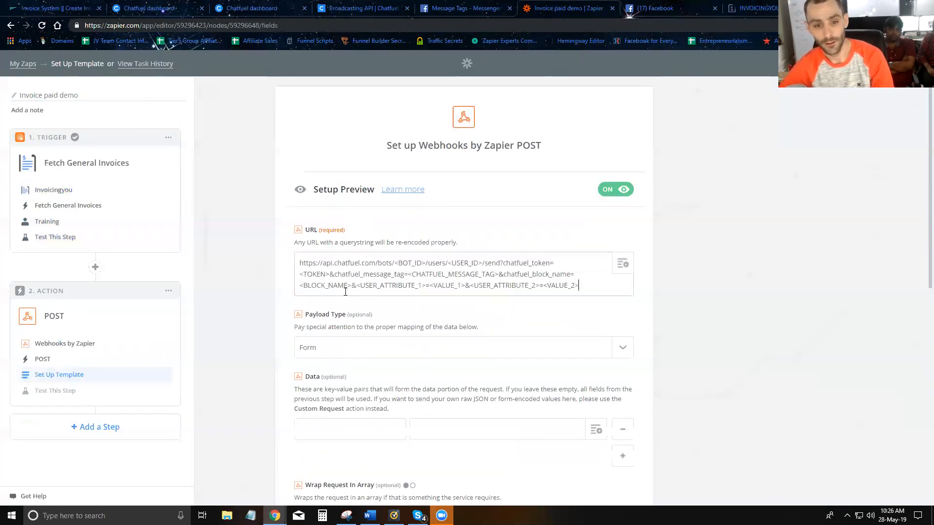
{"action": "left_click", "coordinate": [368, 357]}
{"action": "left_click", "coordinate": [335, 409]}
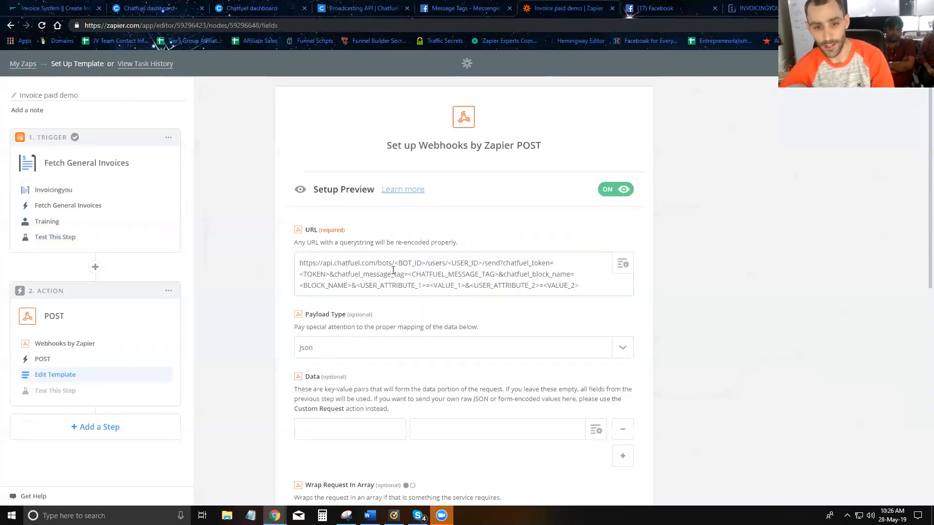
Step: Replace the BOT_ID placeholder in the URL with the Chatfuel bot's ID
{"action": "left_click", "coordinate": [272, 9]}
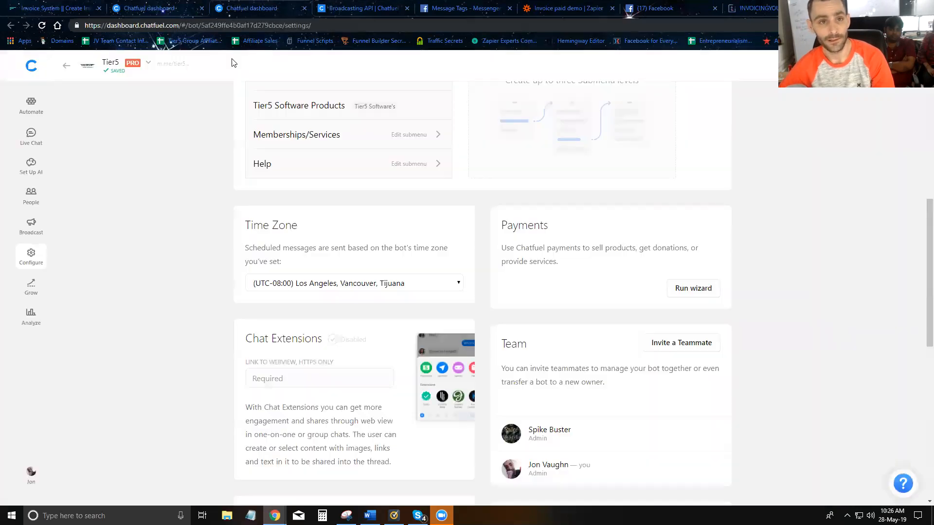
{"action": "double_click", "coordinate": [228, 25]}
{"action": "key", "text": "ctrl+c"}
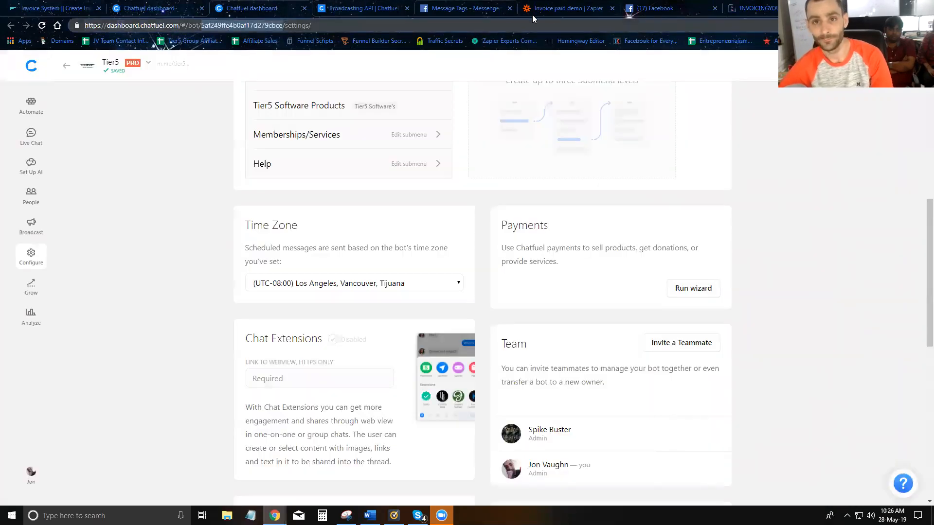
{"action": "left_click", "coordinate": [565, 8]}
{"action": "left_click_drag", "start_coordinate": [395, 263], "coordinate": [426, 263]}
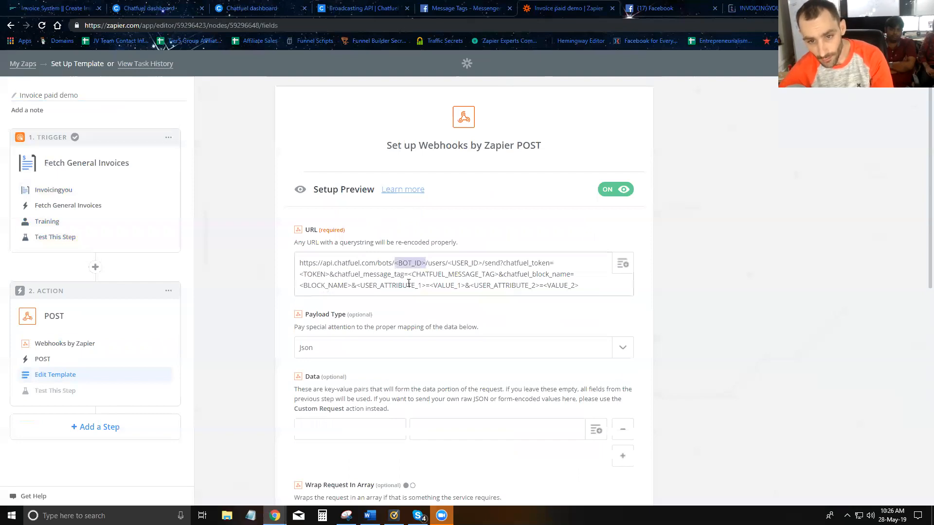
{"action": "key", "text": "ctrl+v"}
Step: Replace the USER_ID placeholder with the trigger's Manychat ID field
{"action": "left_click_drag", "start_coordinate": [525, 263], "coordinate": [537, 263]}
{"action": "key", "text": "BackSpace"}
{"action": "left_click", "coordinate": [622, 265]}
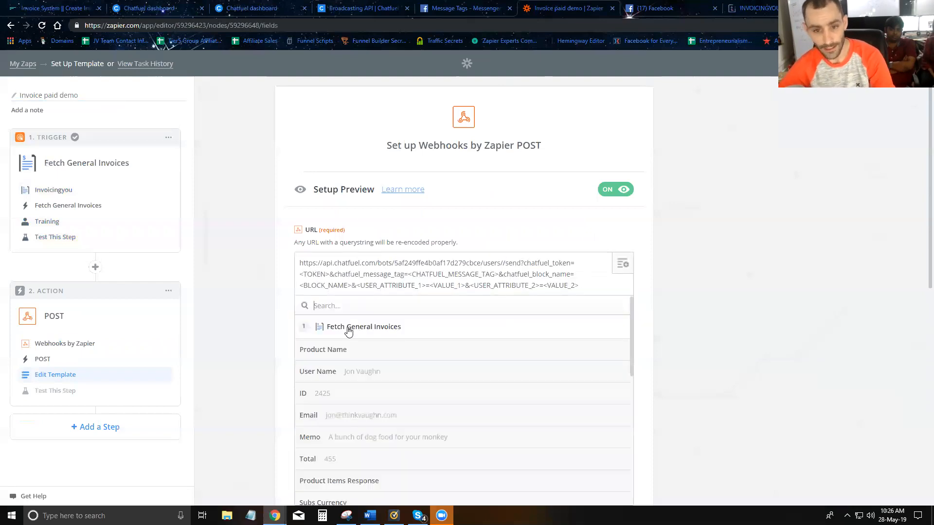
{"action": "scroll", "coordinate": [366, 329], "scroll_direction": "down", "scroll_amount": 3}
{"action": "scroll", "coordinate": [349, 384], "scroll_direction": "down", "scroll_amount": 3}
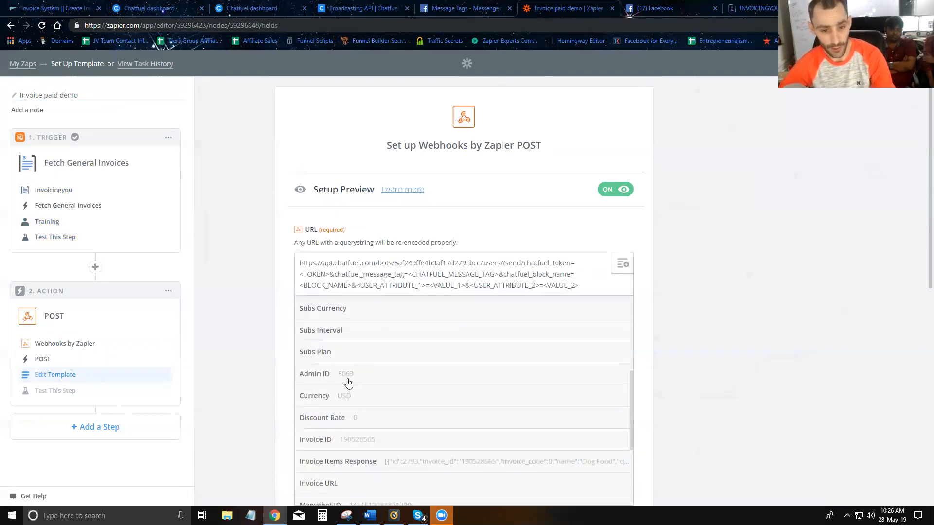
{"action": "left_click", "coordinate": [357, 410]}
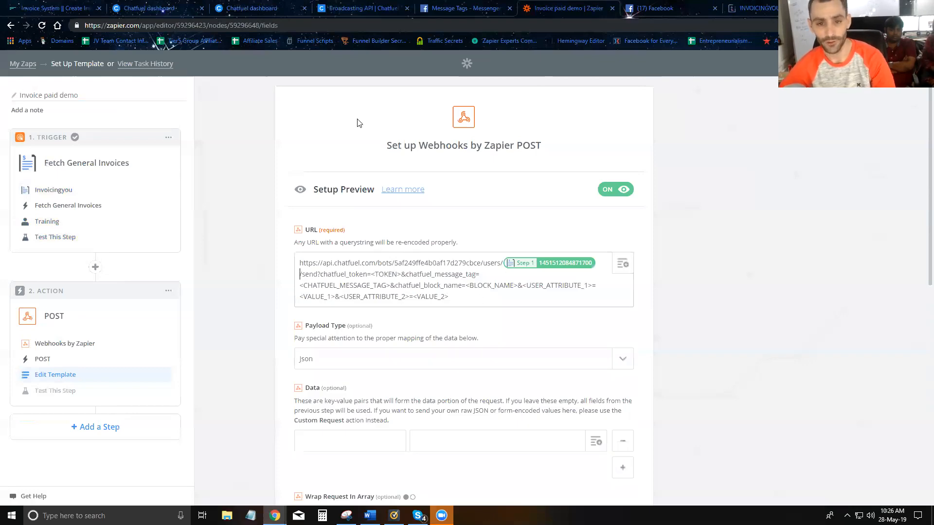
{"action": "left_click", "coordinate": [263, 7]}
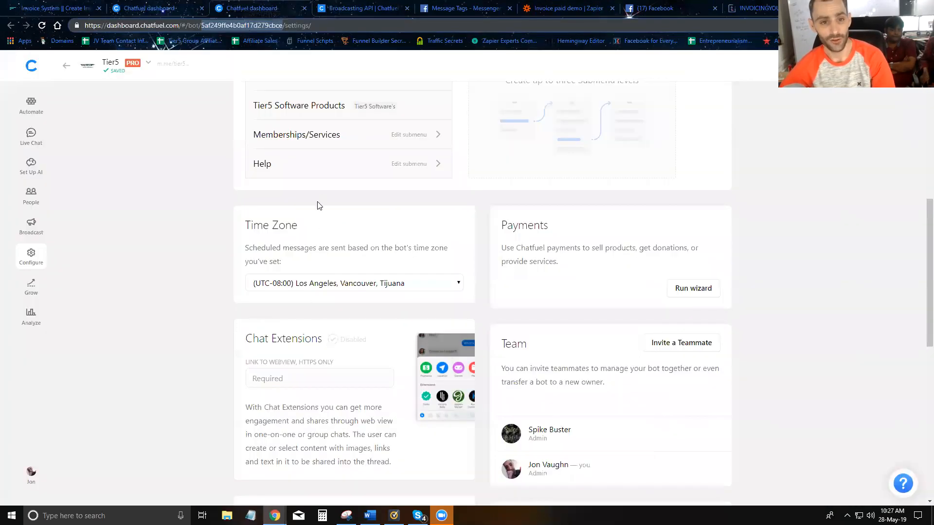
Step: Paste the bot's Chatfuel broadcasting API token over the TOKEN placeholder
{"action": "scroll", "coordinate": [318, 204], "scroll_direction": "down", "scroll_amount": 4}
{"action": "left_click", "coordinate": [298, 371]}
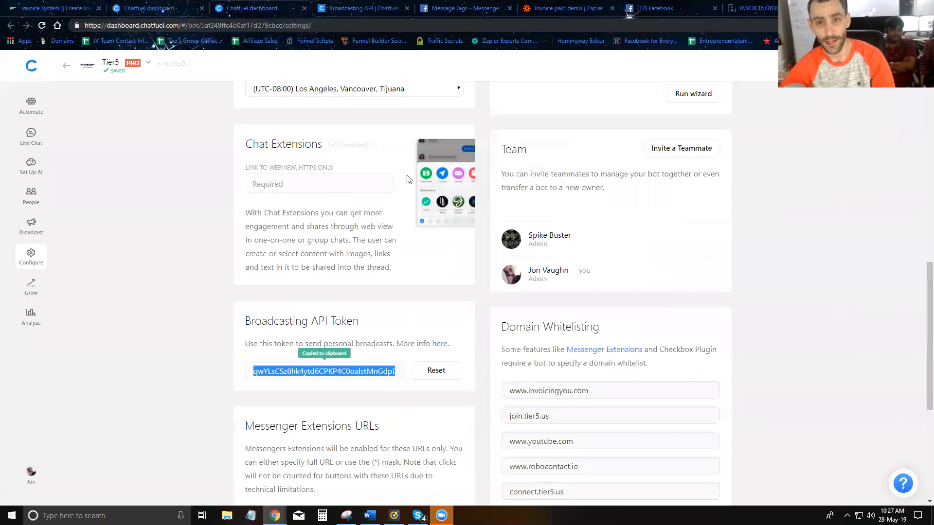
{"action": "left_click", "coordinate": [569, 8]}
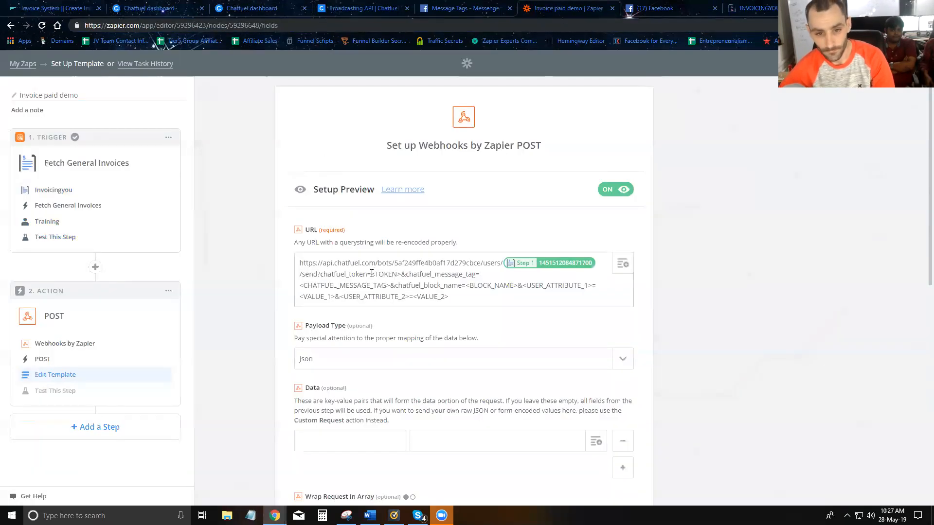
{"action": "left_click_drag", "start_coordinate": [393, 274], "coordinate": [399, 274]}
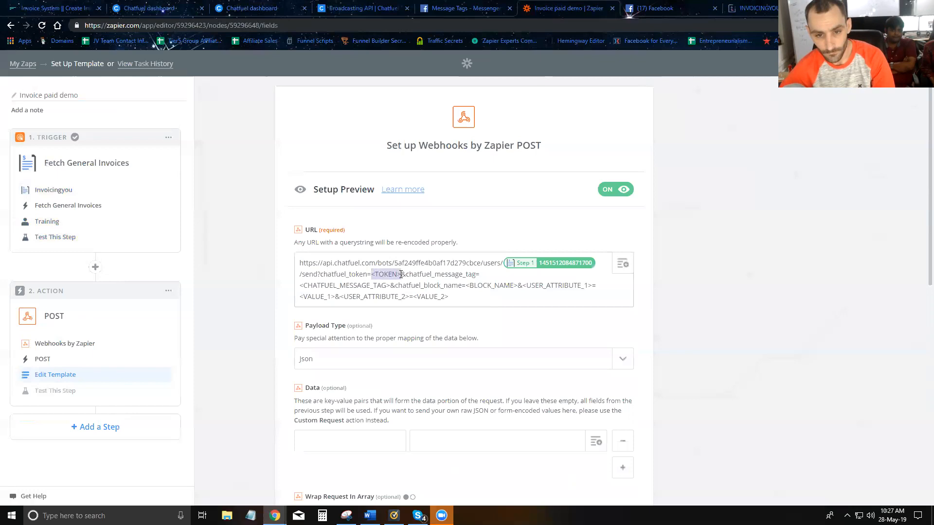
{"action": "key", "text": "ctrl+v"}
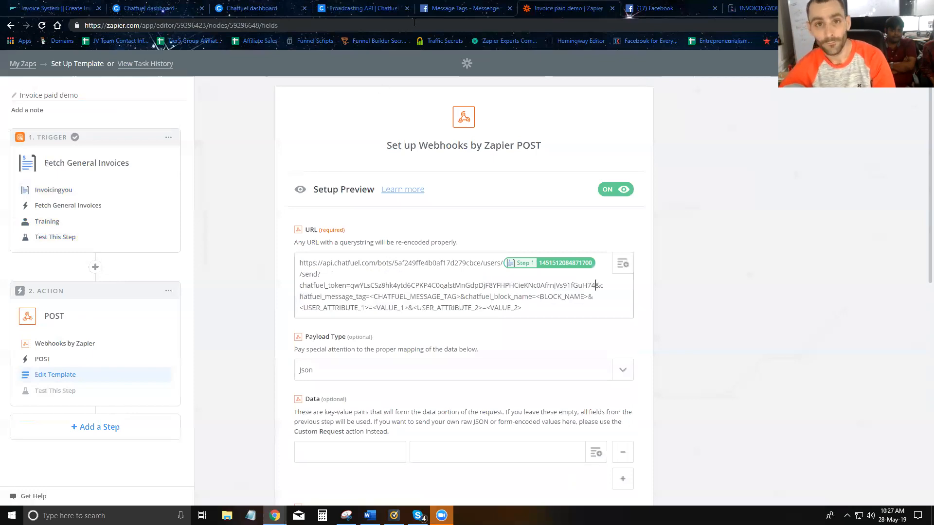
Step: Set the URL's message tag to PAYMENT_UPDATE
{"action": "left_click", "coordinate": [463, 10]}
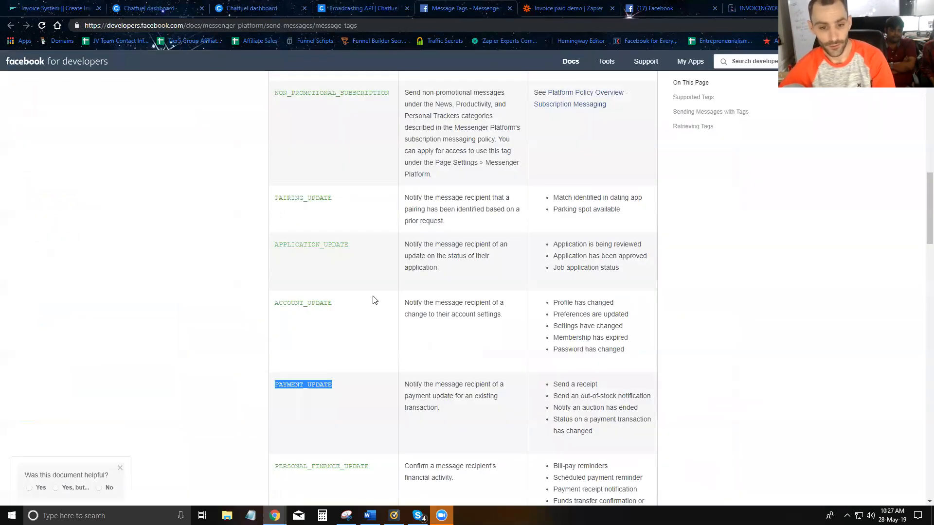
{"action": "left_click", "coordinate": [549, 14]}
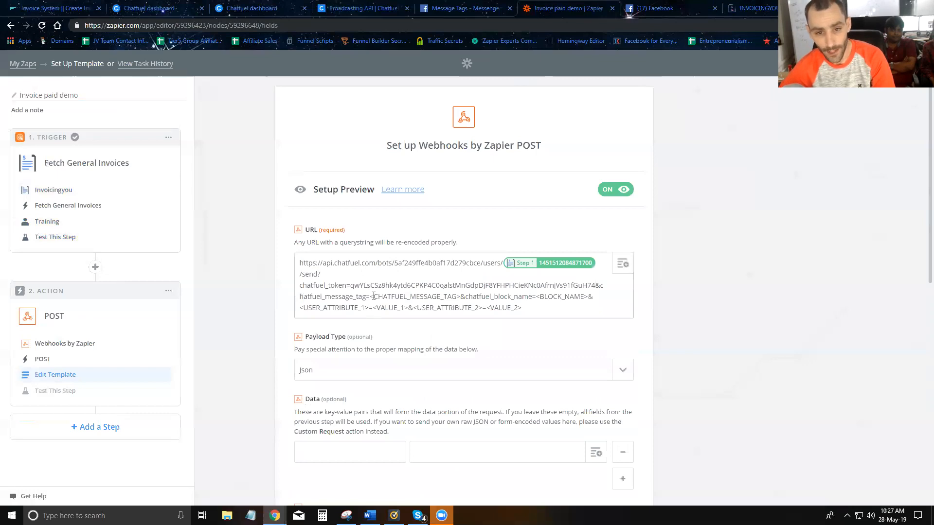
{"action": "left_click_drag", "start_coordinate": [371, 296], "coordinate": [453, 296]}
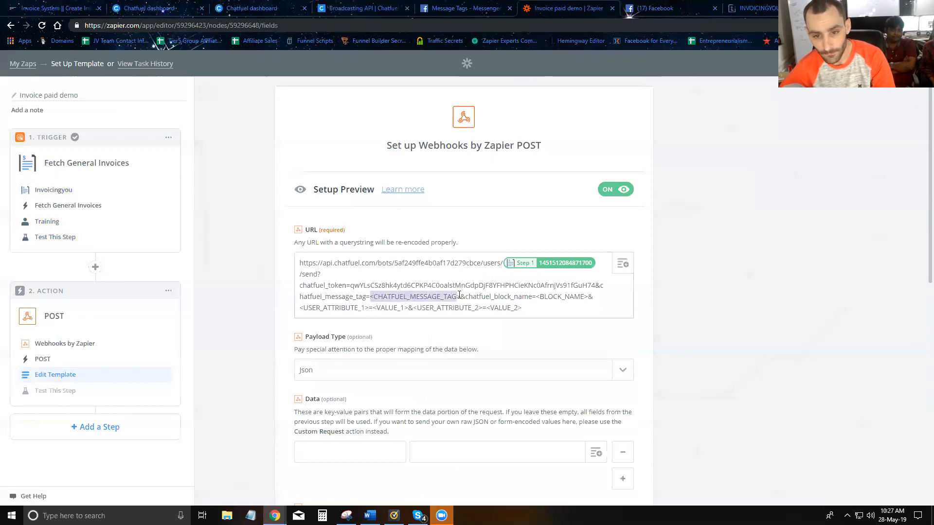
{"action": "key", "text": "ctrl+v"}
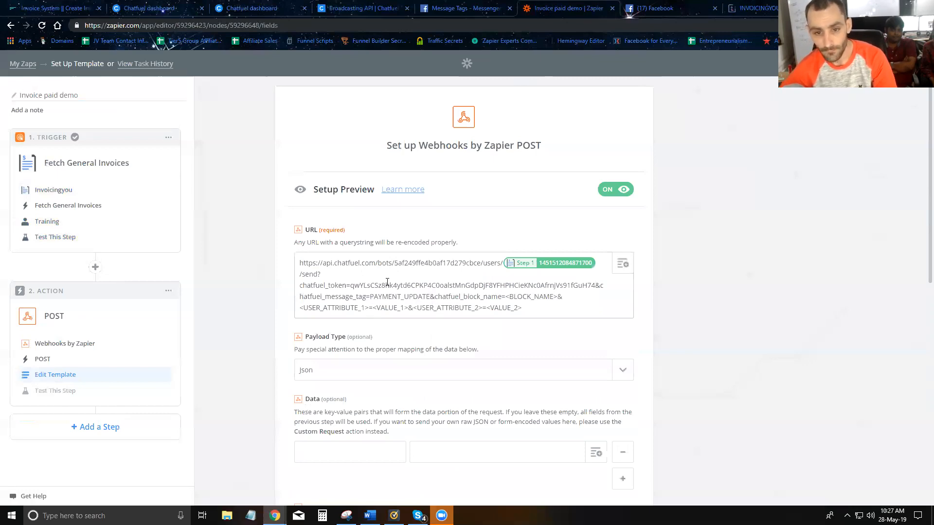
Step: Rename the Chatfuel block to 'Piad-Invoice-Demo' and copy its name
{"action": "left_click", "coordinate": [123, 5]}
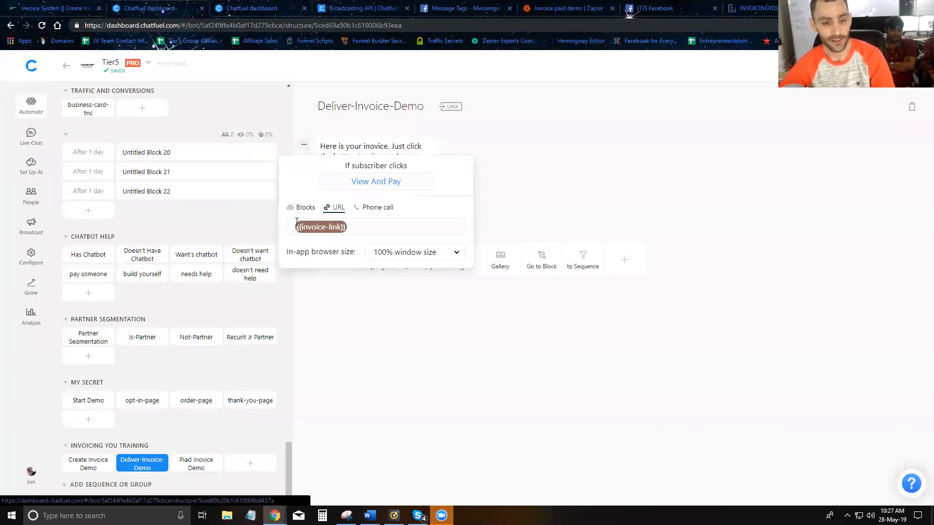
{"action": "left_click", "coordinate": [194, 464]}
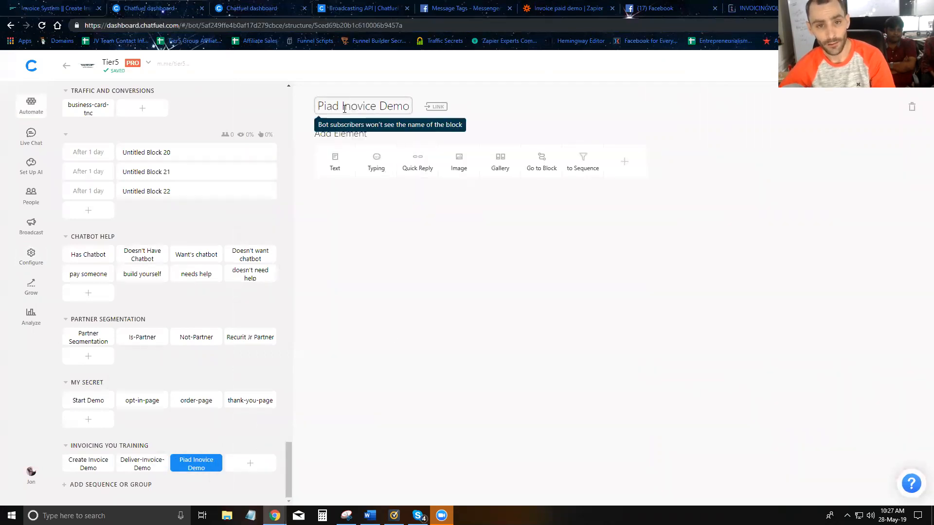
{"action": "key", "text": "BackSpace"}
{"action": "type", "text": "-"}
{"action": "key", "text": "BackSpace"}
{"action": "type", "text": "-"}
{"action": "triple_click", "coordinate": [364, 106]}
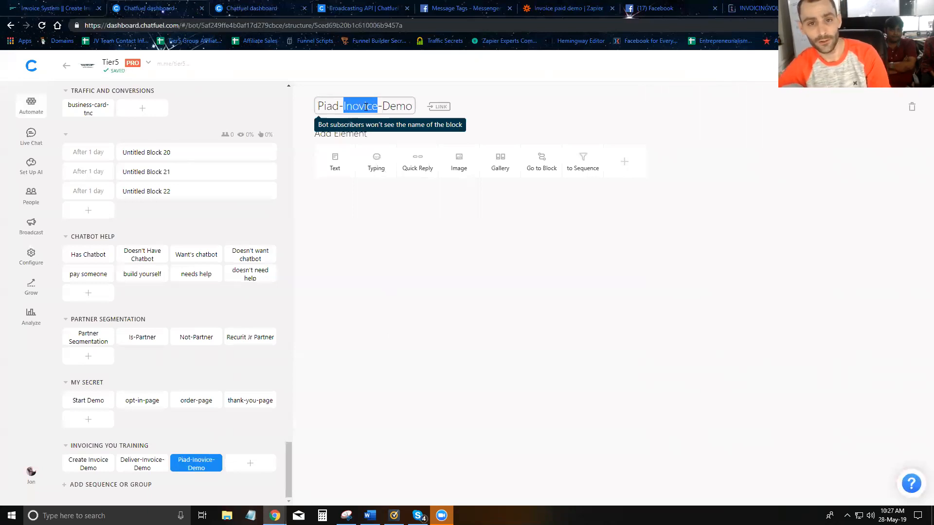
Step: Paste Piad-Invoice-Demo over the BLOCK_NAME placeholder in the webhook URL
{"action": "left_click", "coordinate": [540, 8]}
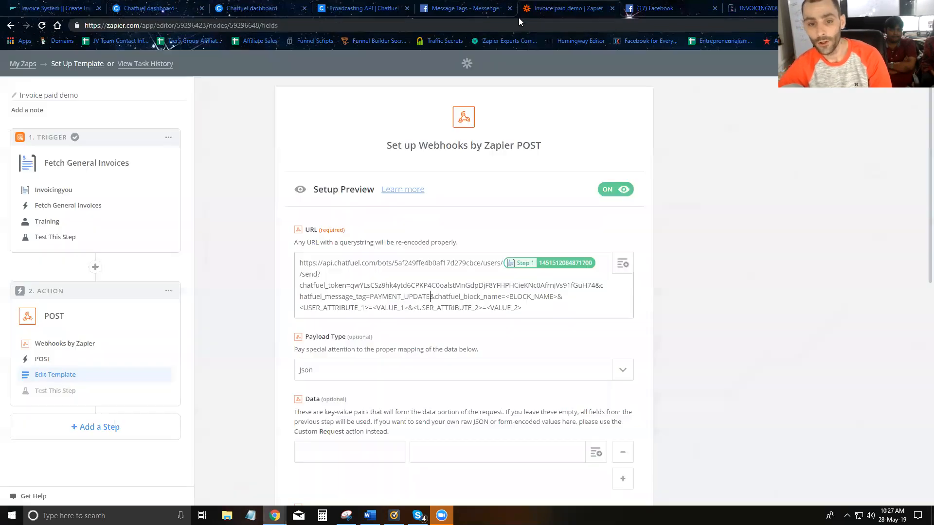
{"action": "left_click", "coordinate": [507, 297]}
{"action": "left_click_drag", "start_coordinate": [508, 298], "coordinate": [548, 296]}
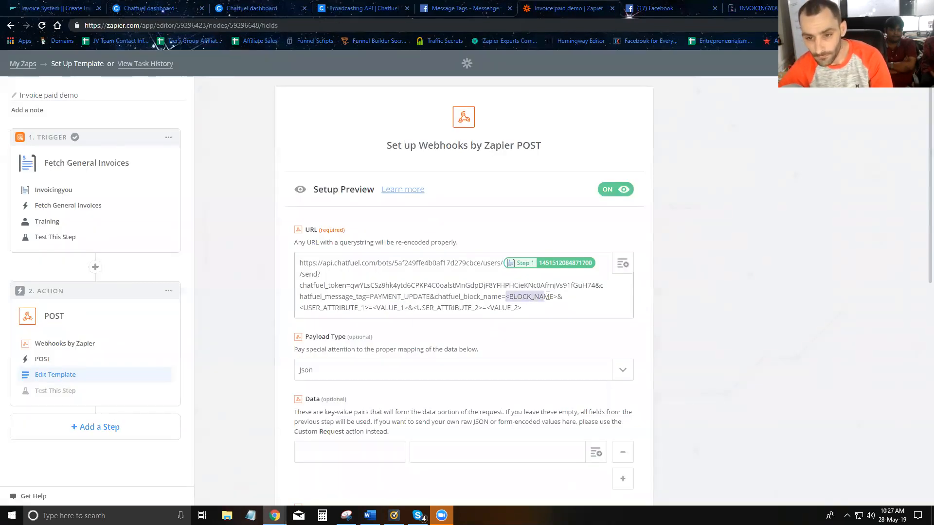
{"action": "type", "text": "Piad-Invoice-Demo"}
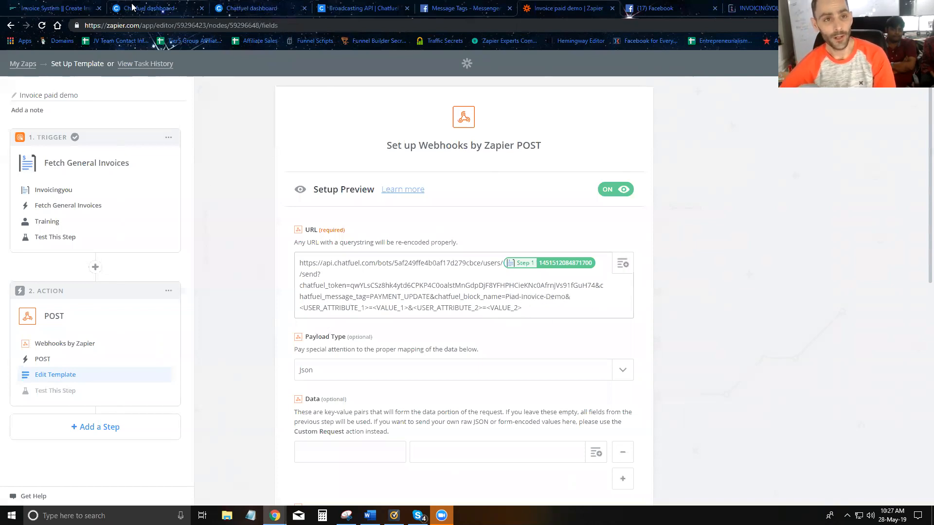
{"action": "left_click", "coordinate": [248, 8]}
Step: Add a text card reading 'Hey {{first name}}, thanks for paying your invoice' to the block
{"action": "left_click", "coordinate": [335, 164]}
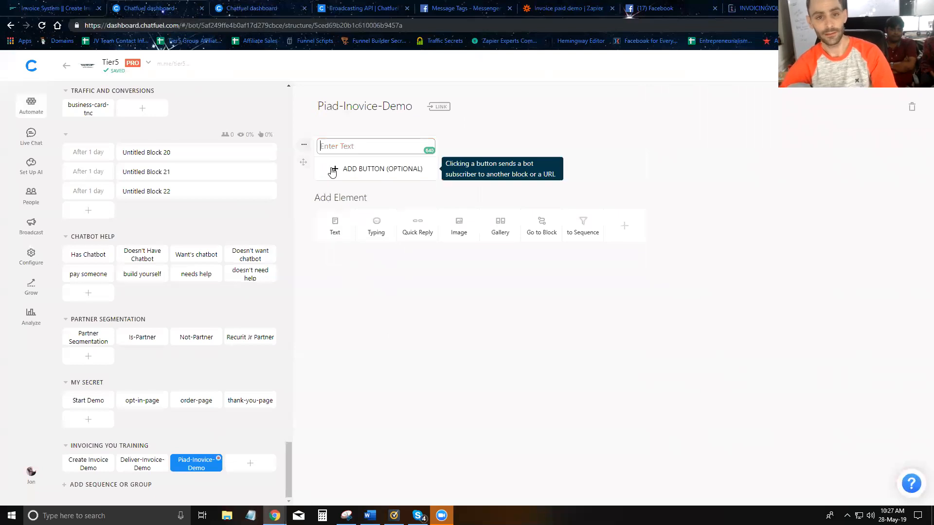
{"action": "type", "text": "Hey "}
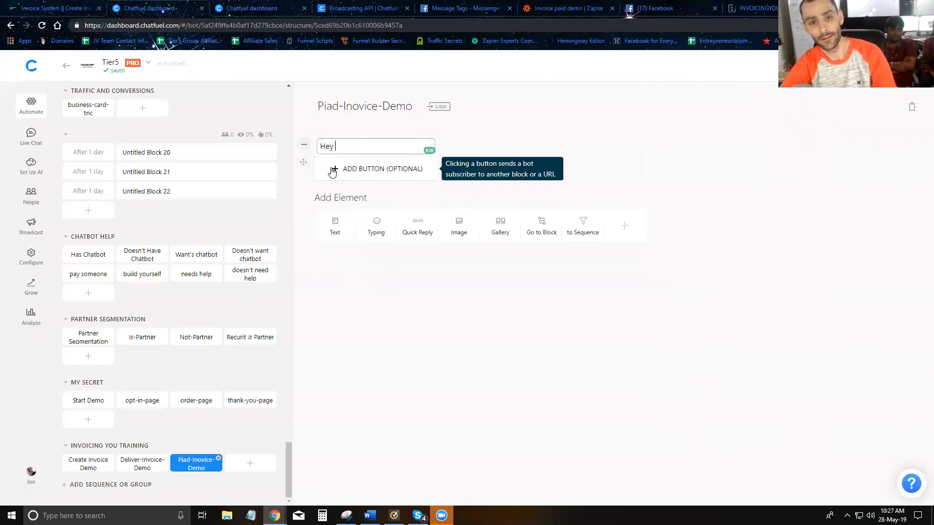
{"action": "type", "text": "{{first"}
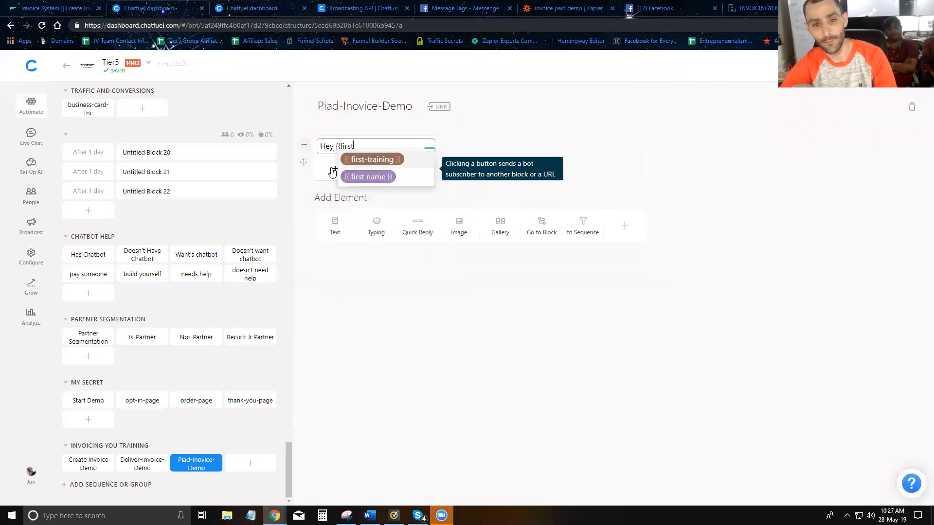
{"action": "key", "text": "Down"}
{"action": "key", "text": "Return"}
{"action": "type", "text": ", thanks for"}
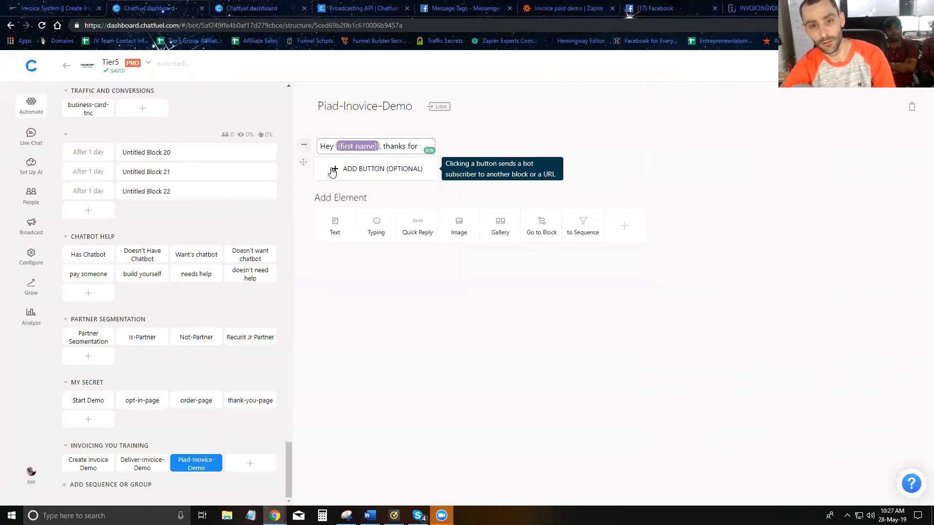
{"action": "type", "text": " yoaying your invoice"}
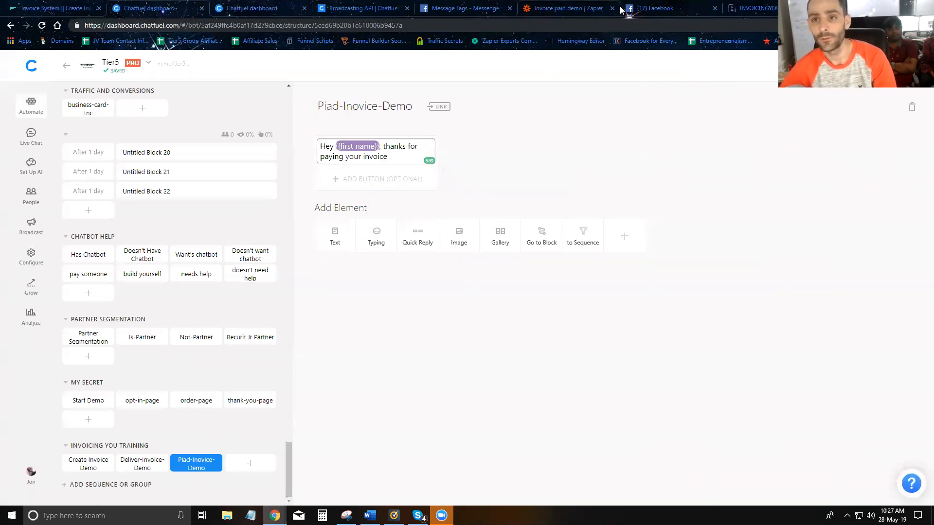
{"action": "left_click", "coordinate": [566, 9]}
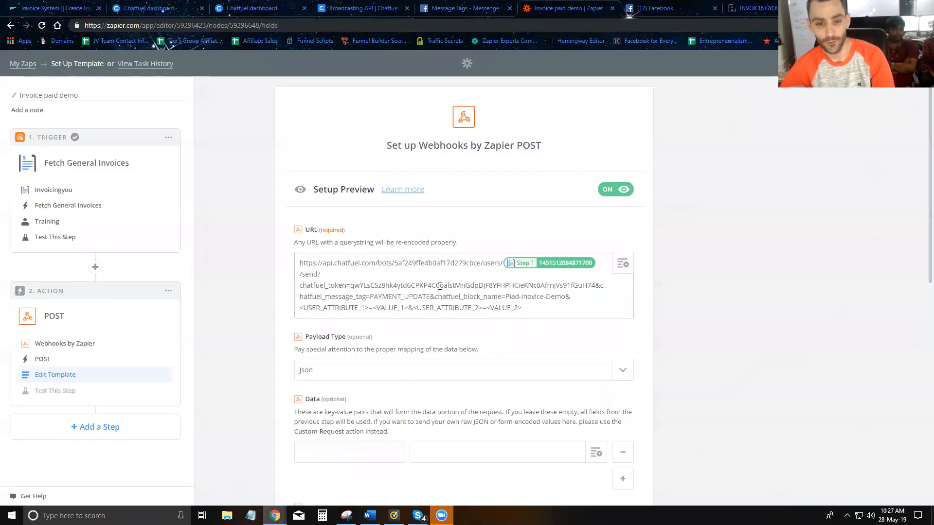
Step: Dismiss the InvoicingYou payment success popup and open the URL field's insertable data list
{"action": "left_click", "coordinate": [746, 8]}
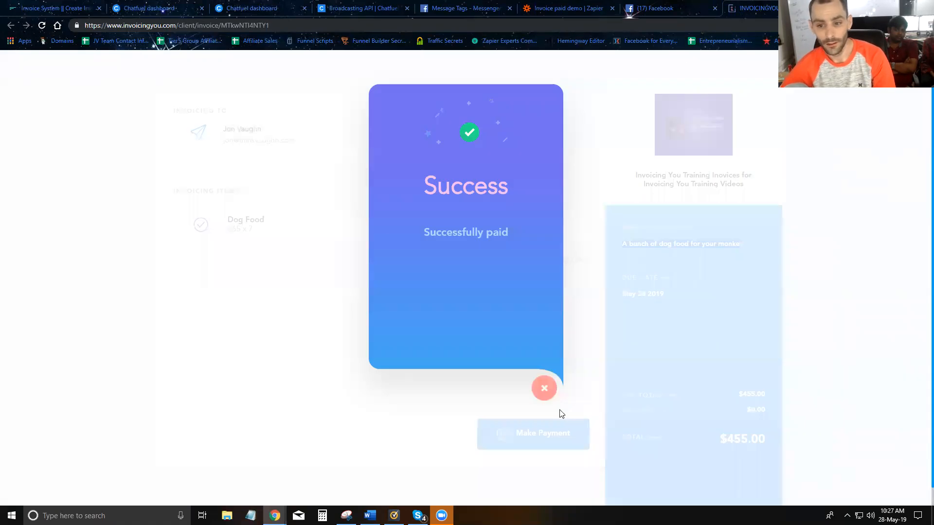
{"action": "left_click", "coordinate": [544, 388]}
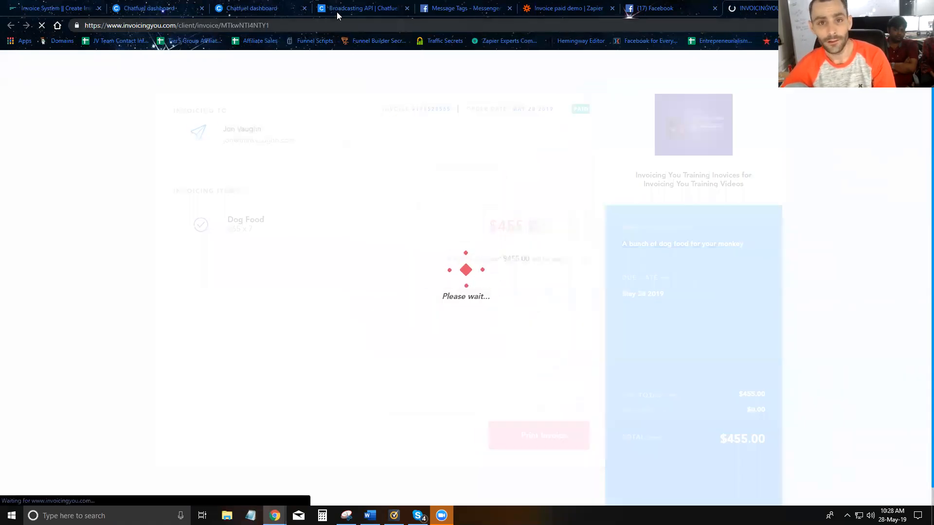
{"action": "left_click", "coordinate": [559, 8]}
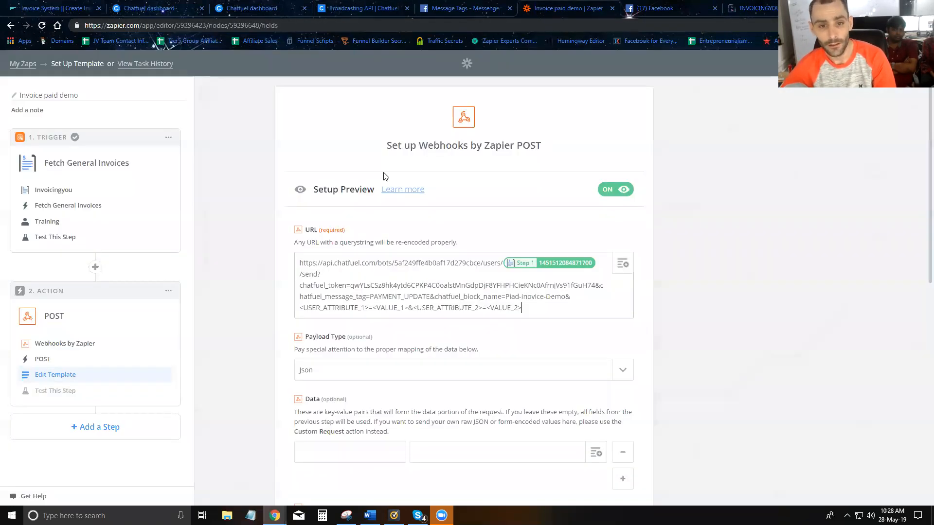
{"action": "scroll", "coordinate": [342, 263], "scroll_direction": "down", "scroll_amount": 3}
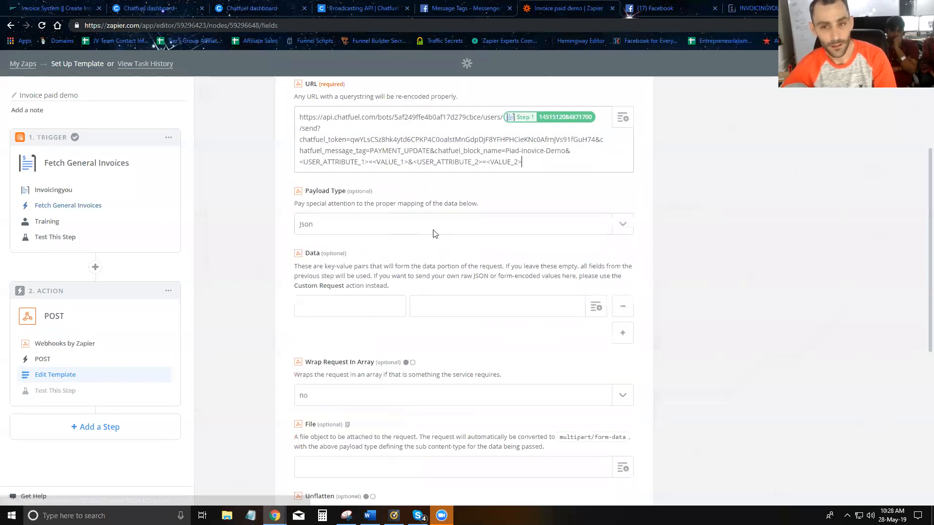
{"action": "left_click", "coordinate": [627, 125]}
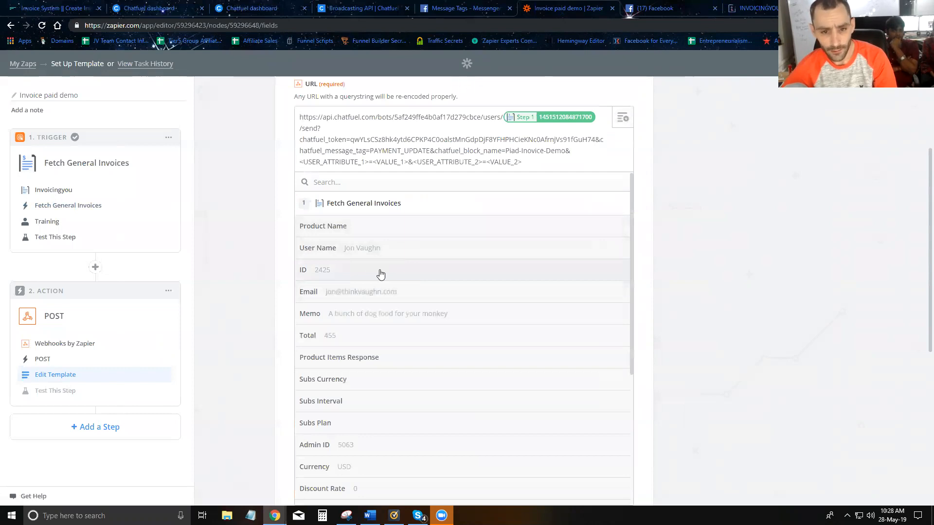
Step: Compare Step 1 fields like Invoice ID and Total against the paid invoice, then go to Chatfuel
{"action": "left_click", "coordinate": [753, 7]}
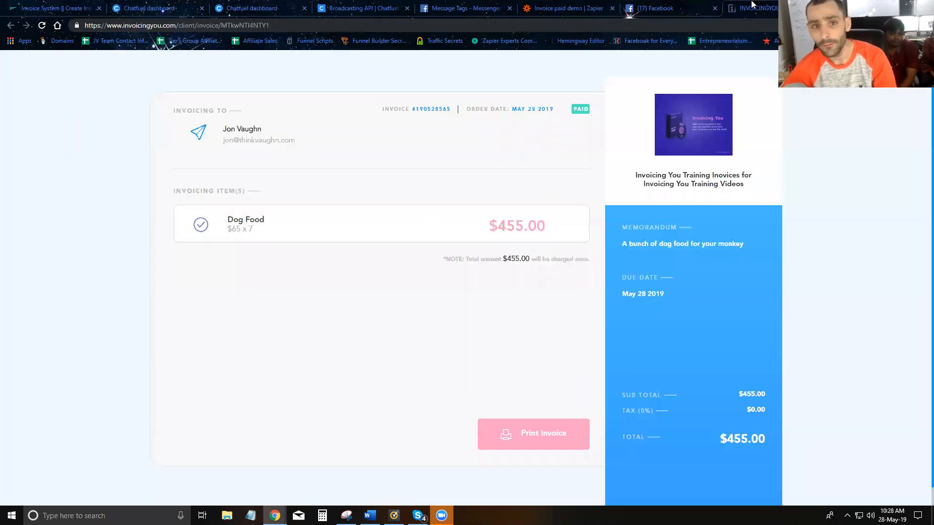
{"action": "left_click", "coordinate": [550, 8]}
{"action": "scroll", "coordinate": [414, 292], "scroll_direction": "down", "scroll_amount": 5}
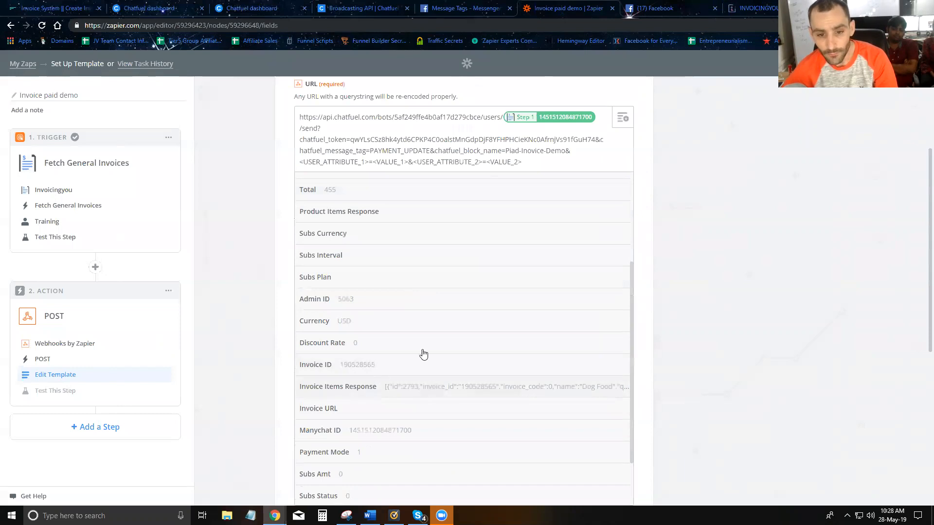
{"action": "left_click", "coordinate": [757, 8]}
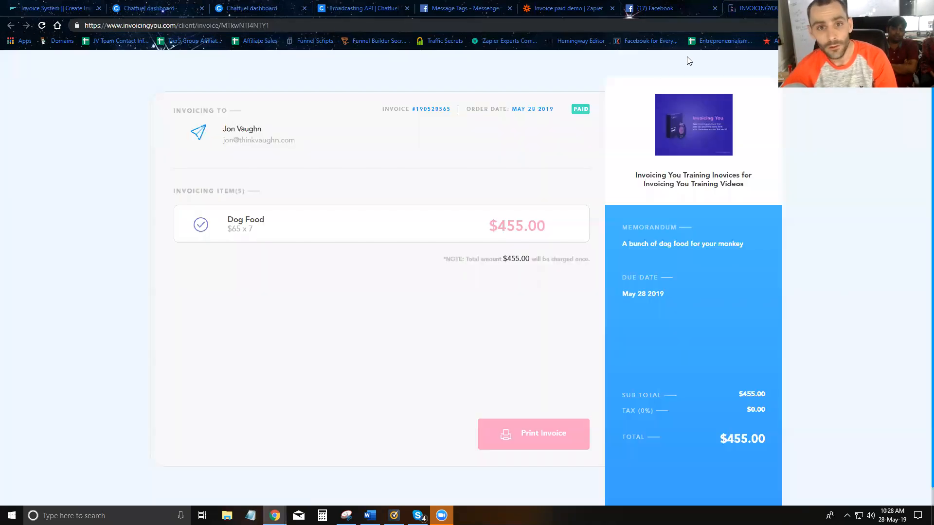
{"action": "left_click", "coordinate": [668, 8]}
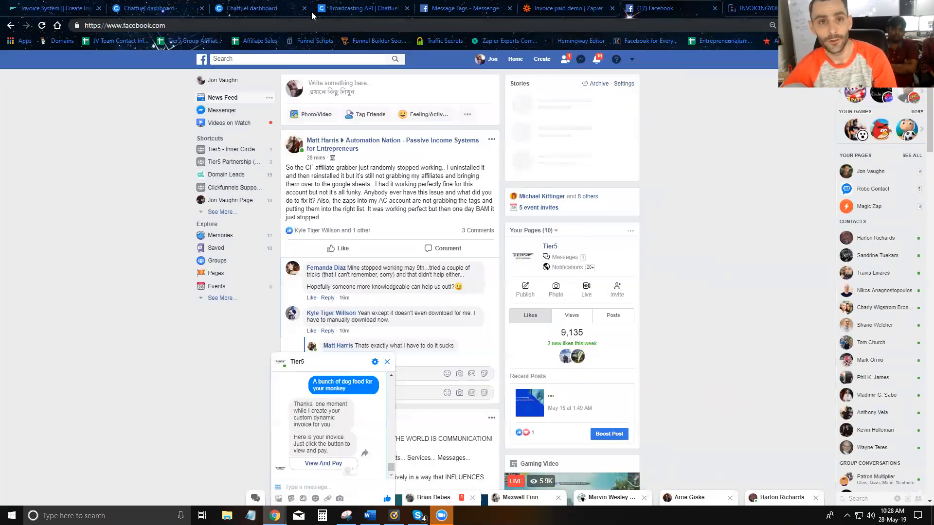
{"action": "left_click", "coordinate": [273, 9]}
Step: Append the {{invoice-id}} attribute after 'paying your invoice' in the Piad-Inovice-Demo thank-you text card
{"action": "left_click", "coordinate": [144, 9]}
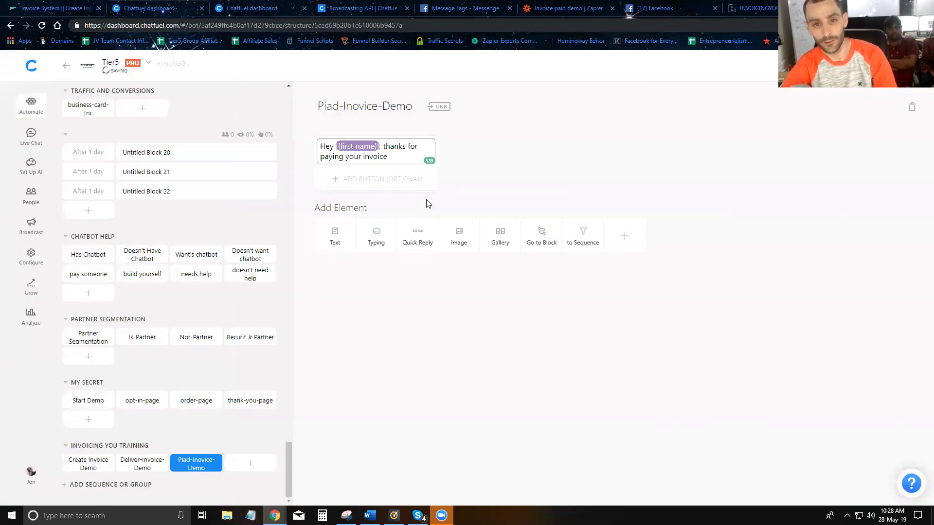
{"action": "type", "text": "{{invoic"}
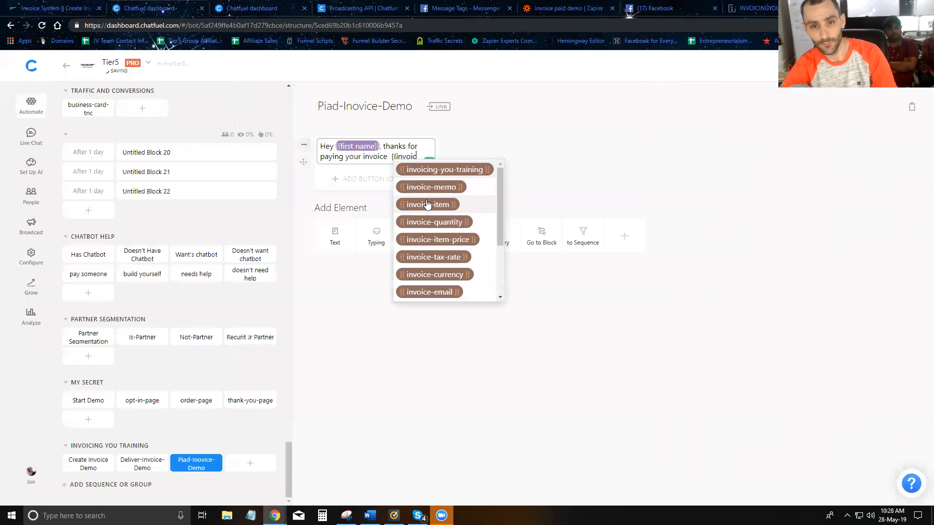
{"action": "type", "text": "e-id}}"}
{"action": "left_click_drag", "start_coordinate": [324, 164], "coordinate": [421, 185]}
{"action": "key", "text": "ctrl+c"}
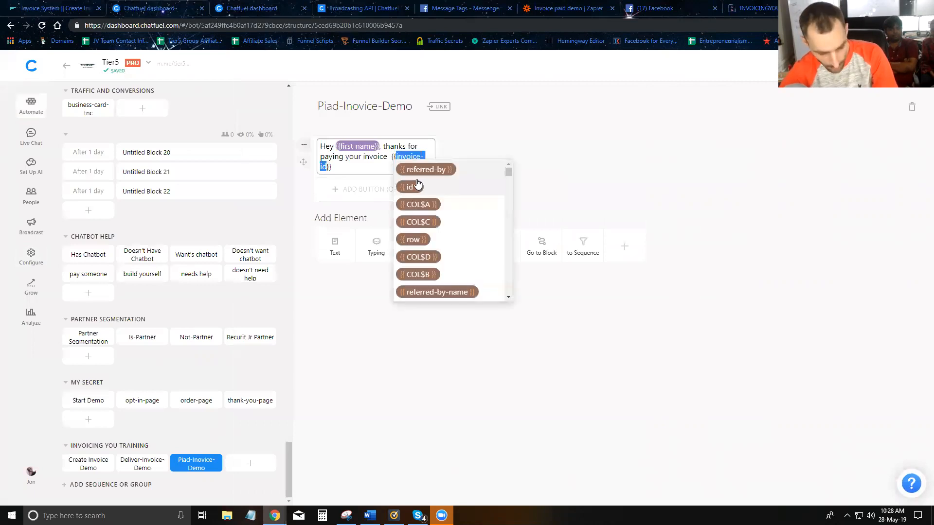
{"action": "left_click", "coordinate": [368, 165]}
Step: In the webhook URL, replace <USER_ATTRIBUTE_1> with invoice-id and delete <VALUE_1>
{"action": "left_click", "coordinate": [562, 9]}
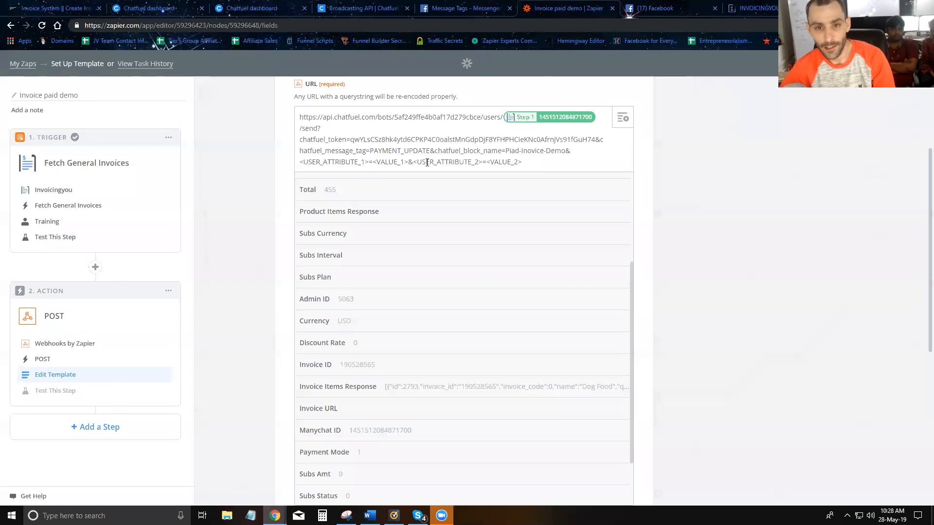
{"action": "left_click", "coordinate": [379, 160]}
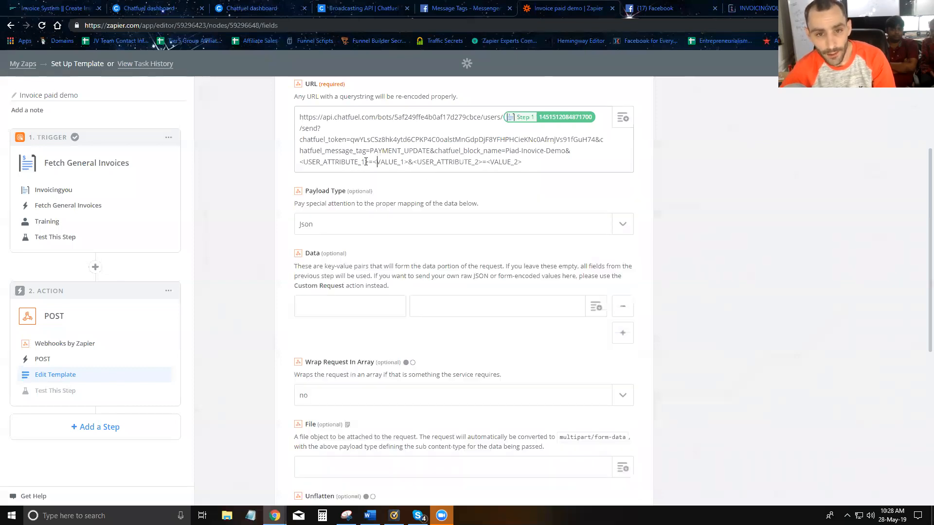
{"action": "left_click_drag", "start_coordinate": [369, 162], "coordinate": [316, 163]}
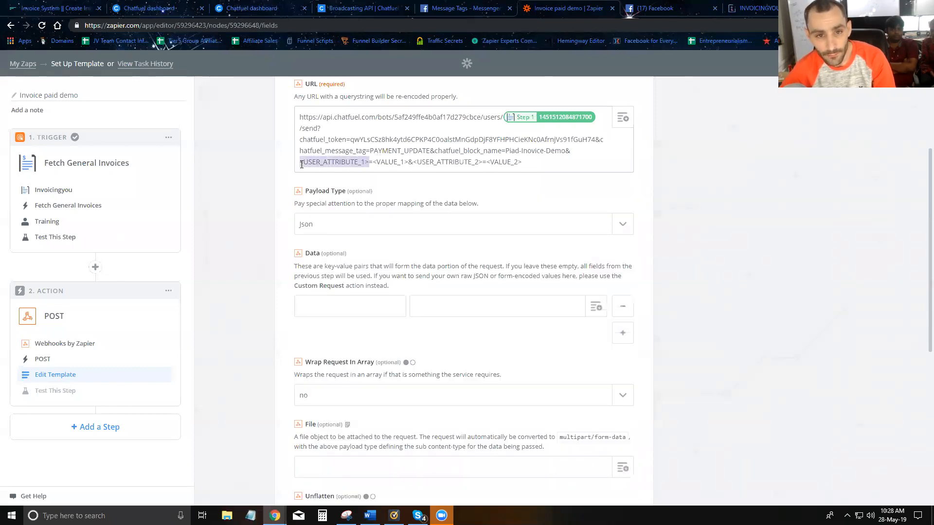
{"action": "key", "text": "ctrl+v"}
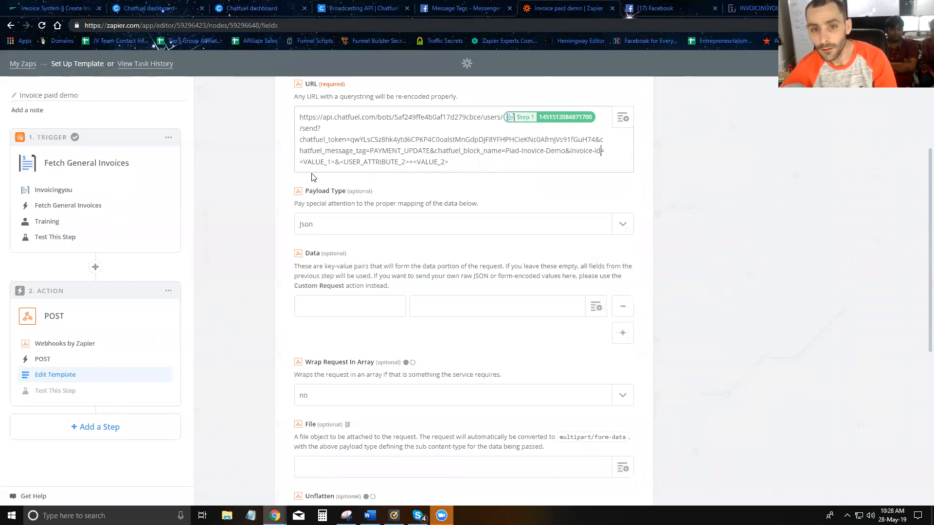
{"action": "left_click_drag", "start_coordinate": [335, 164], "coordinate": [302, 166]}
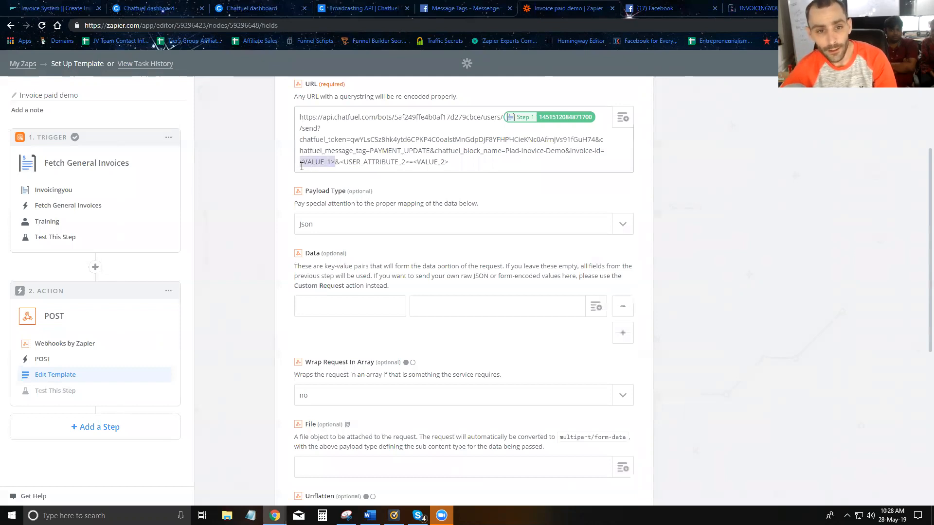
{"action": "key", "text": "BackSpace"}
Step: Insert the Step 1 Invoice ID field as the invoice-id value
{"action": "left_click", "coordinate": [623, 118]}
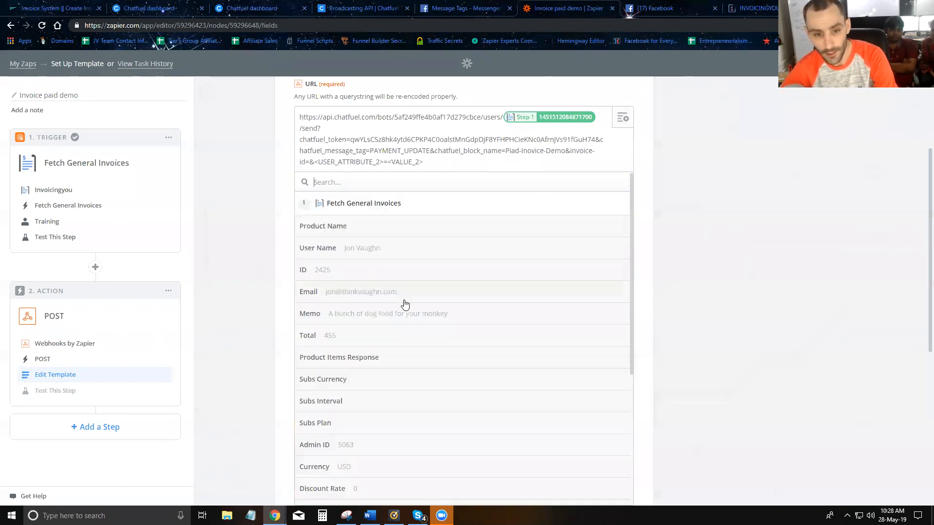
{"action": "scroll", "coordinate": [385, 379], "scroll_direction": "down", "scroll_amount": 2}
{"action": "left_click", "coordinate": [360, 415]}
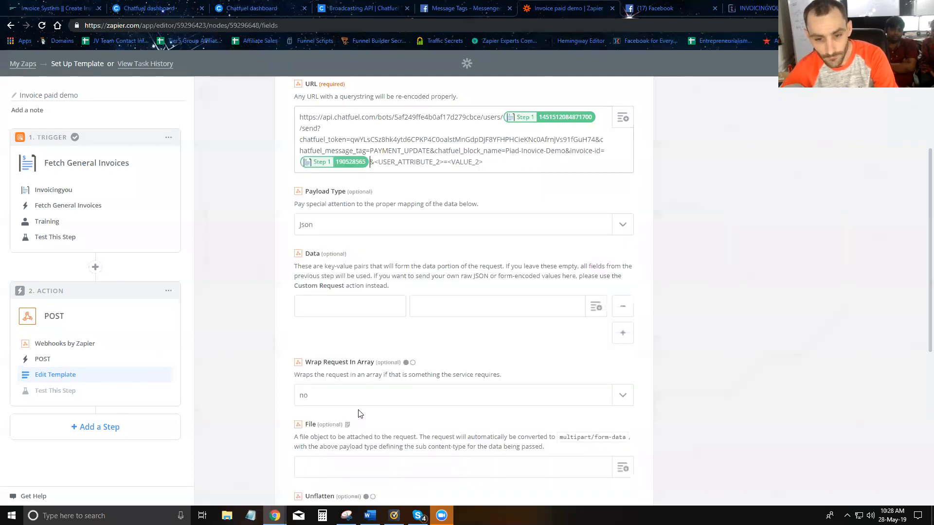
Step: Add 'for the total of {{invoice-amount}}' to the Chatfuel thank-you message
{"action": "left_click", "coordinate": [665, 9]}
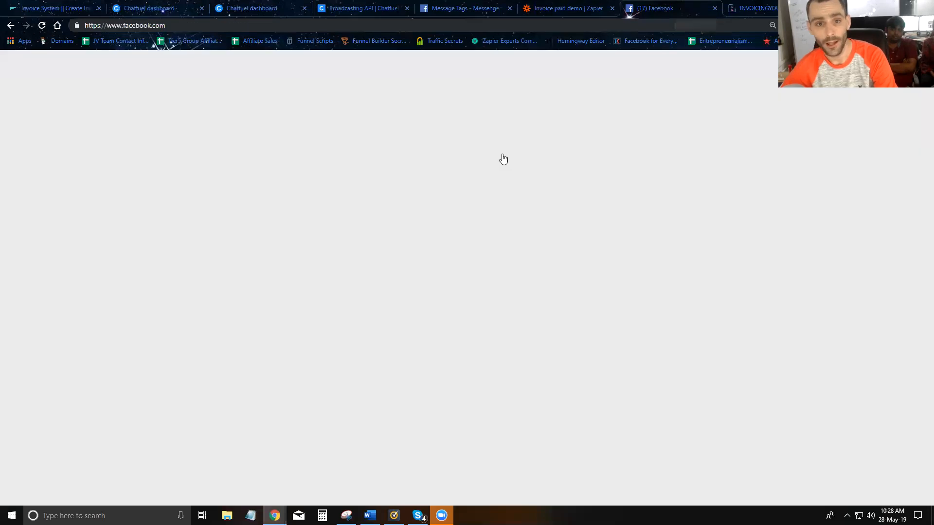
{"action": "left_click", "coordinate": [151, 8]}
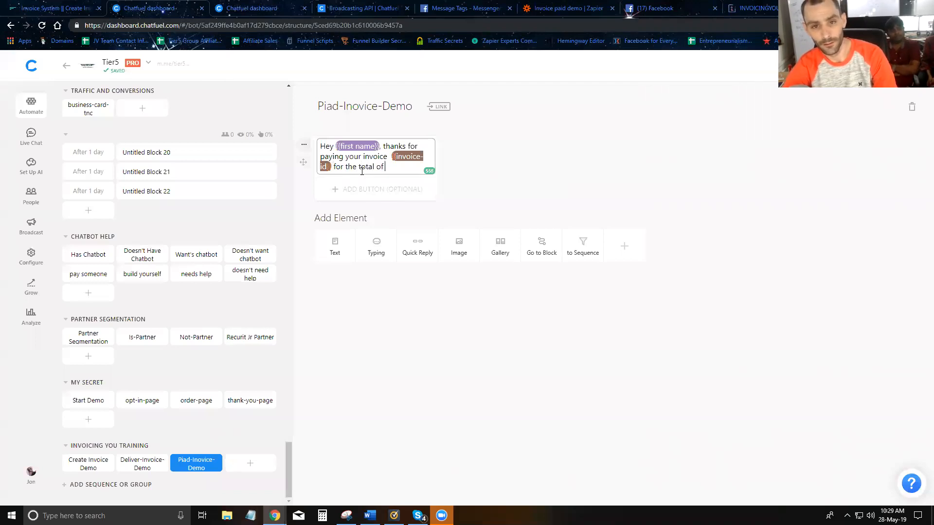
{"action": "type", "text": "{invoice-a"}
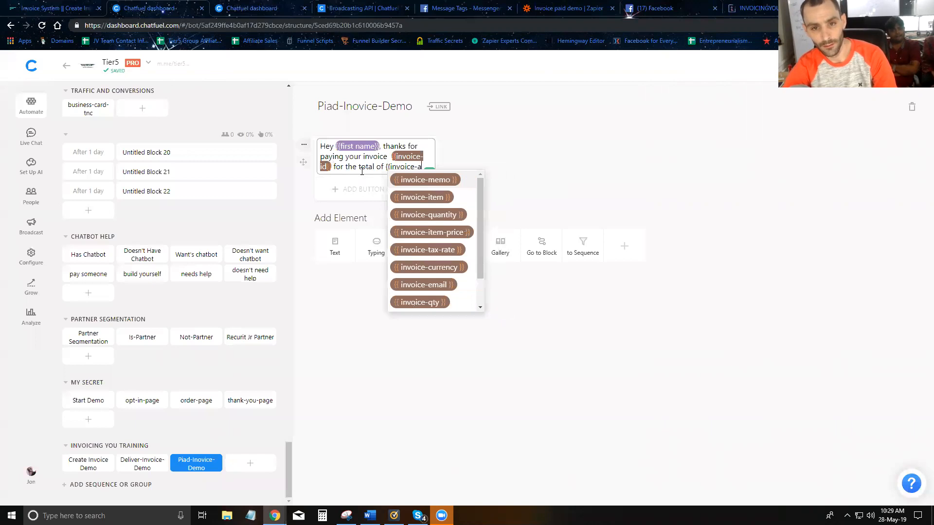
{"action": "type", "text": "mount"}
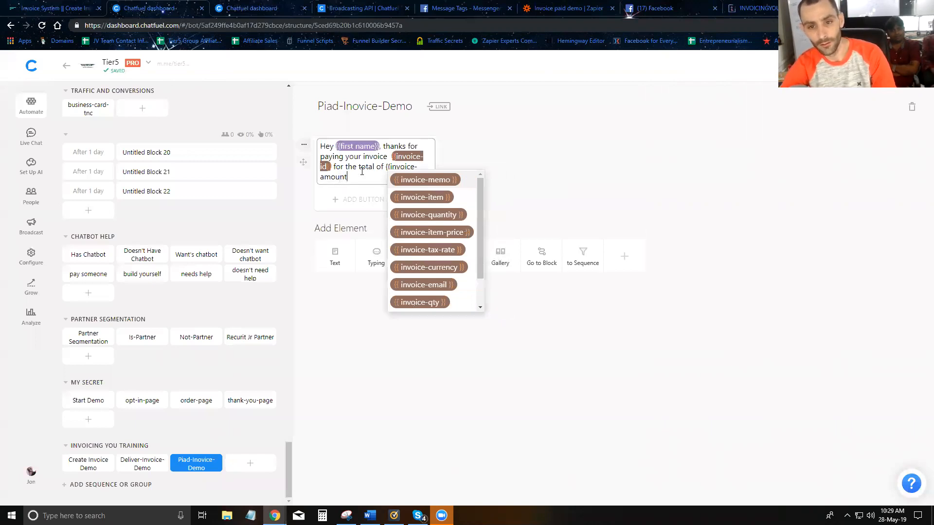
{"action": "type", "text": "}}"}
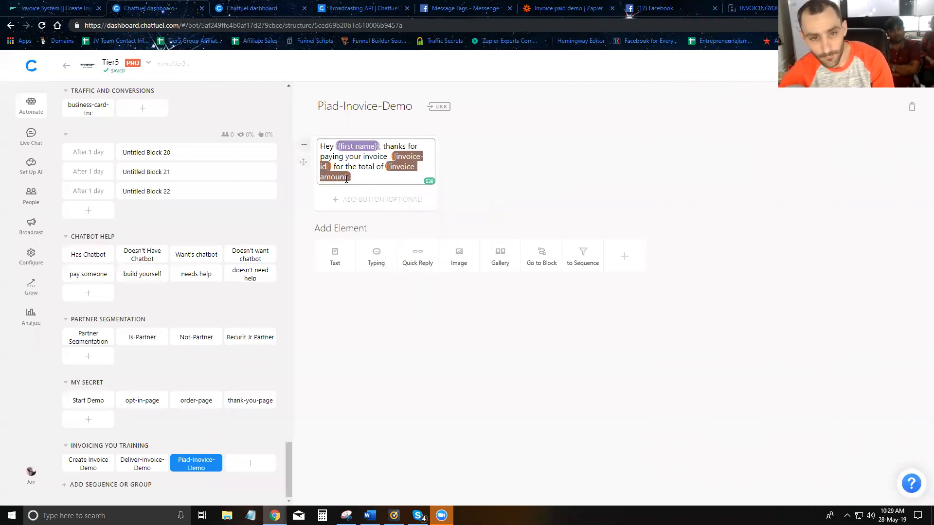
{"action": "left_click", "coordinate": [390, 167]}
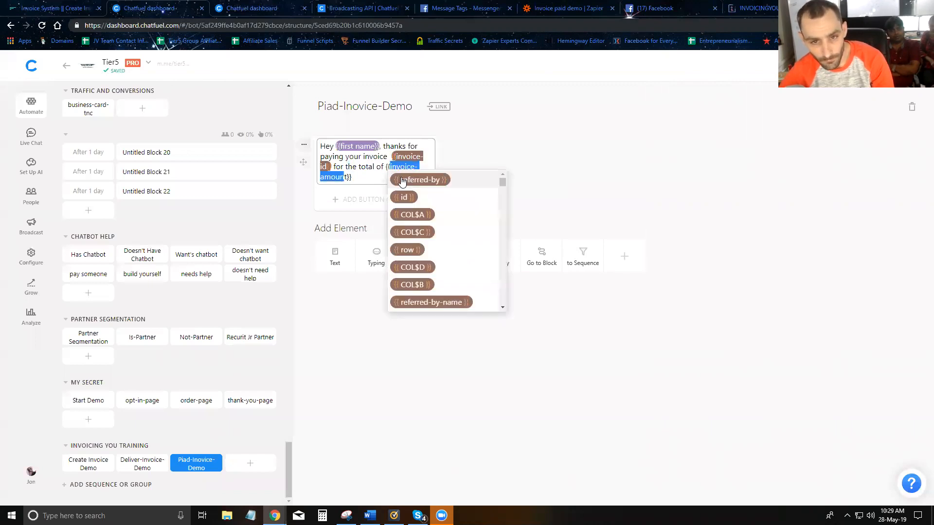
Step: In Zapier's webhook URL, replace <USER_ATTRIBUTE_2> with invoice-amount, valued as the Step 1 Total
{"action": "left_click", "coordinate": [627, 183]}
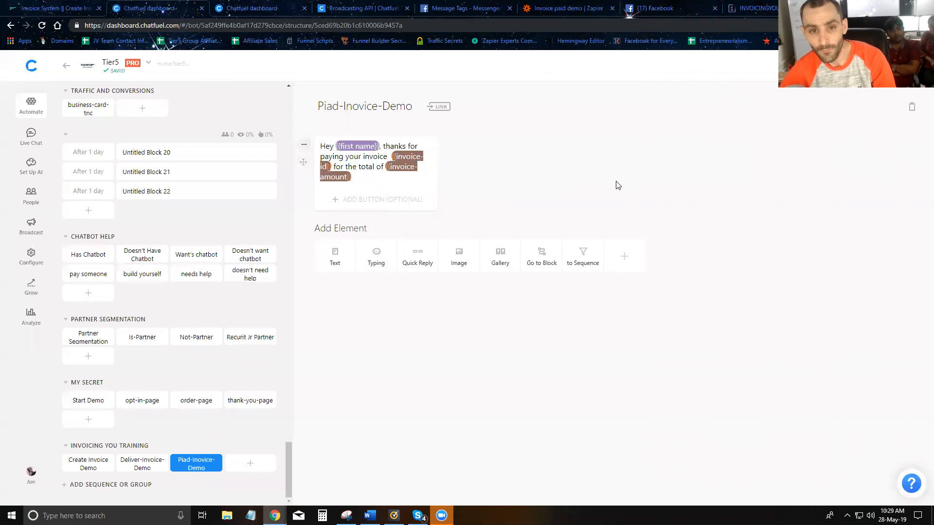
{"action": "left_click", "coordinate": [579, 8]}
{"action": "left_click_drag", "start_coordinate": [377, 163], "coordinate": [431, 165]}
{"action": "type", "text": "invoice-amount"}
{"action": "key", "text": "BackSpace"}
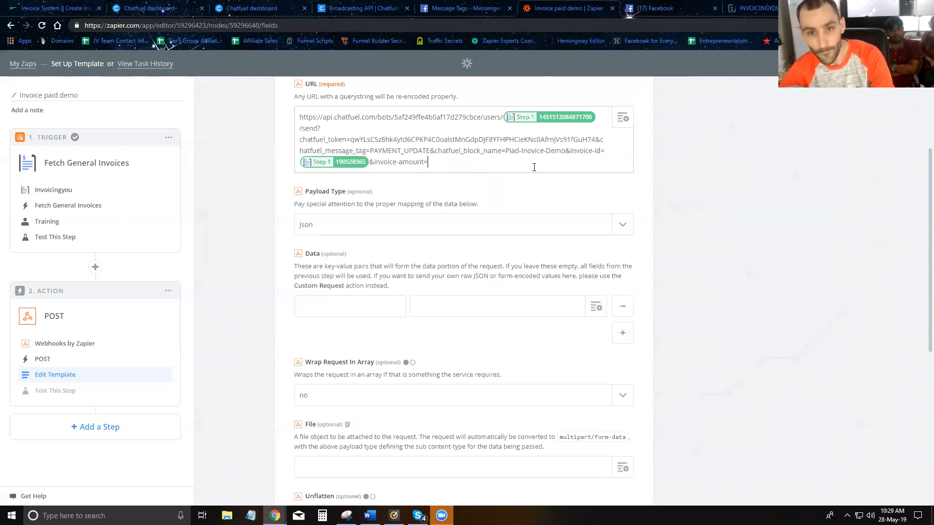
{"action": "left_click", "coordinate": [623, 124]}
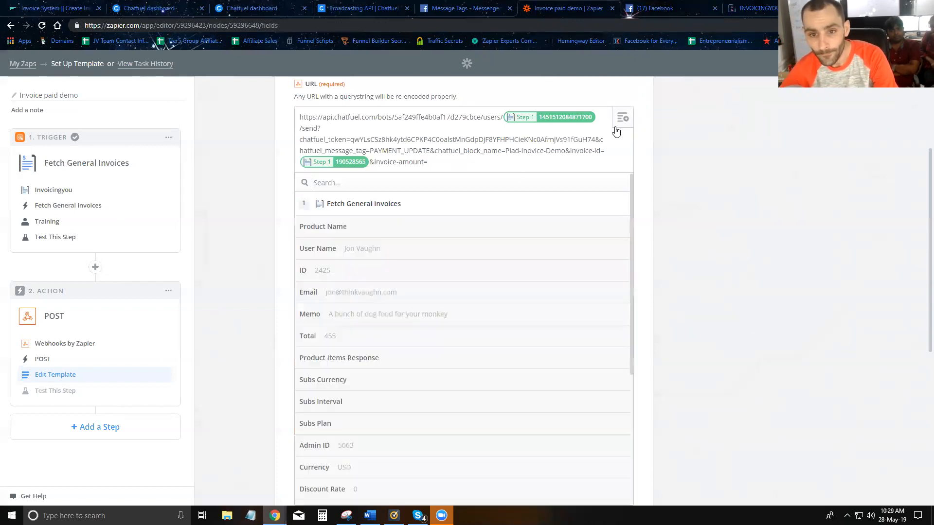
{"action": "left_click", "coordinate": [368, 343]}
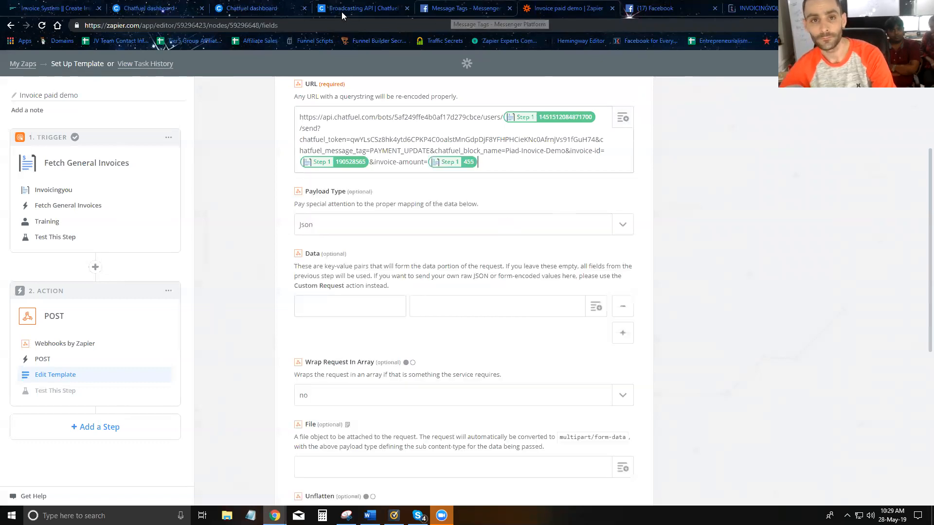
Step: Put a $ before {{invoice-amount}} in the Chatfuel thank-you message
{"action": "left_click", "coordinate": [156, 8]}
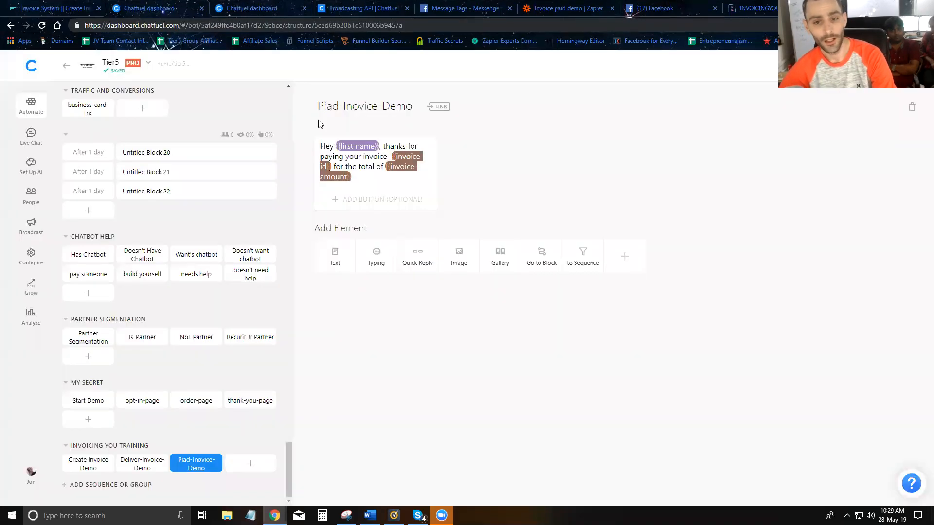
{"action": "left_click", "coordinate": [387, 166]}
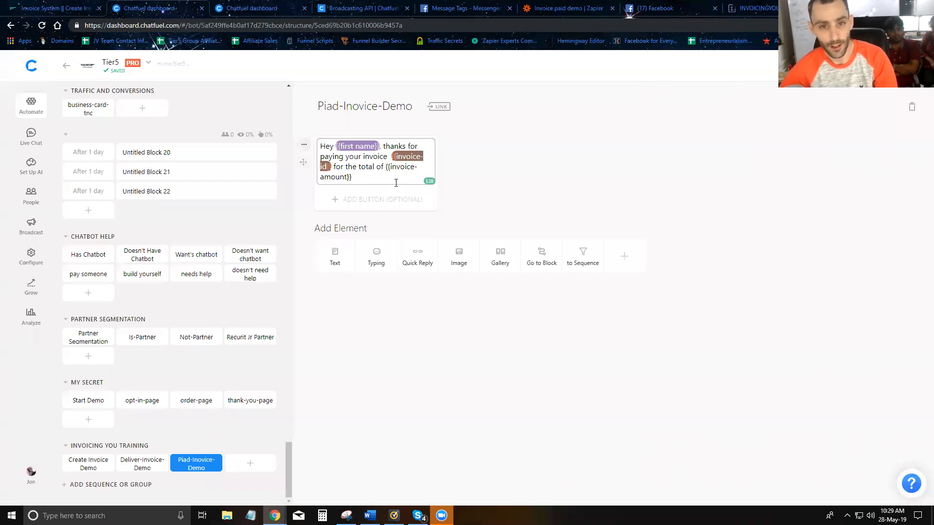
{"action": "type", "text": "$"}
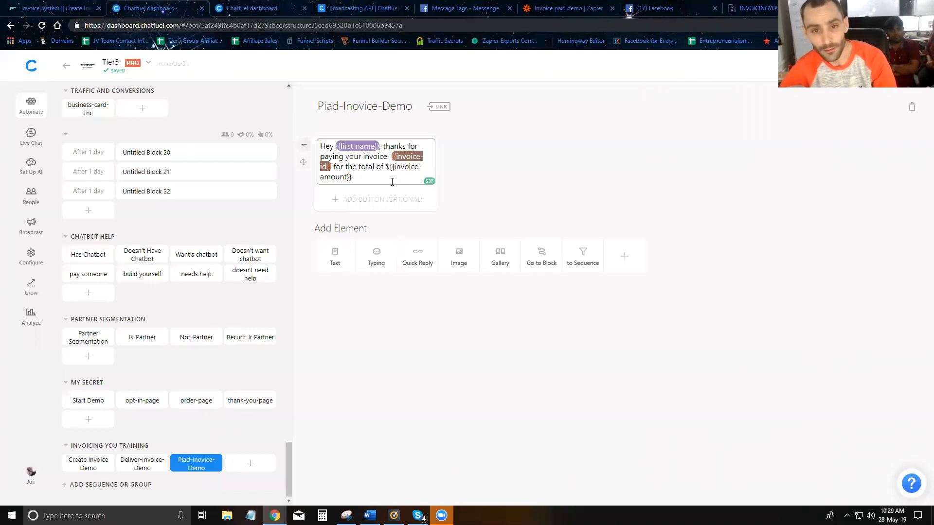
{"action": "left_click", "coordinate": [756, 8]}
{"action": "left_click", "coordinate": [566, 12]}
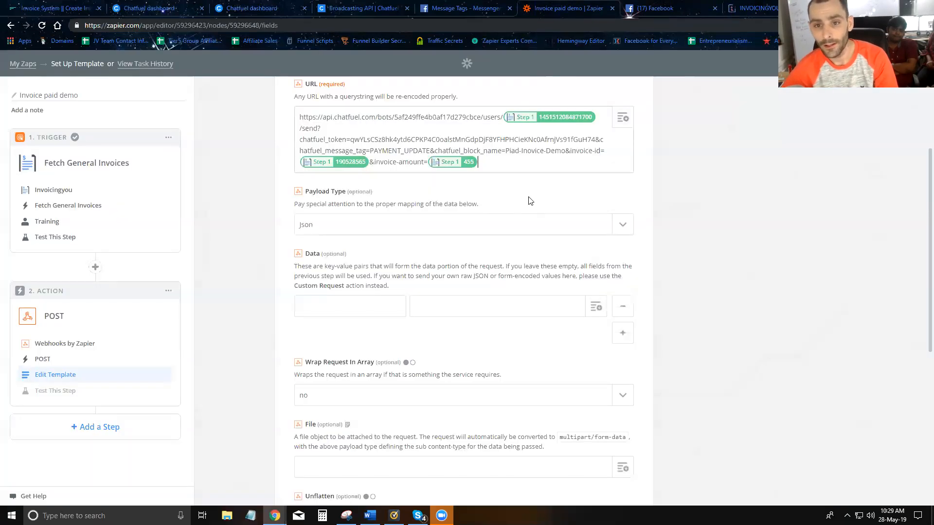
Step: Review the Step 1 invoice fields available in the URL's insert-data list
{"action": "left_click", "coordinate": [622, 119]}
{"action": "scroll", "coordinate": [415, 300], "scroll_direction": "down", "scroll_amount": 5}
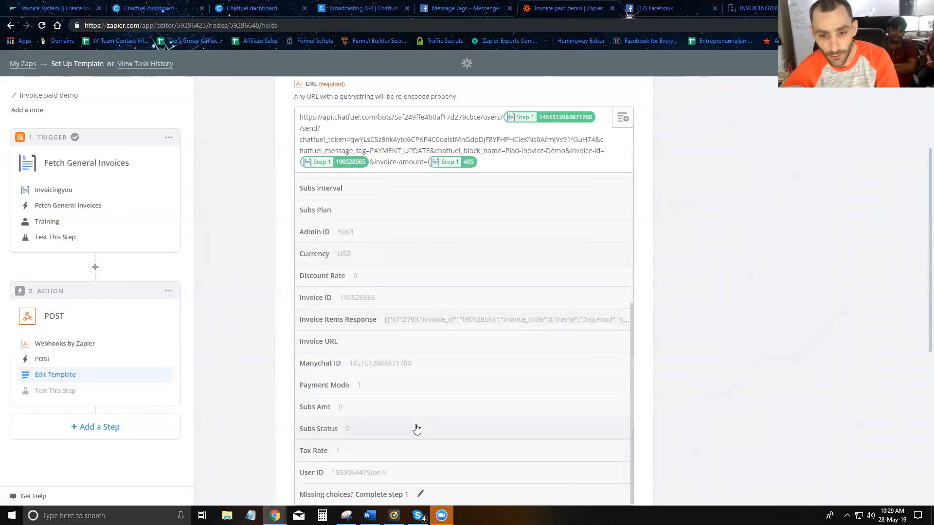
{"action": "scroll", "coordinate": [415, 428], "scroll_direction": "up", "scroll_amount": 5}
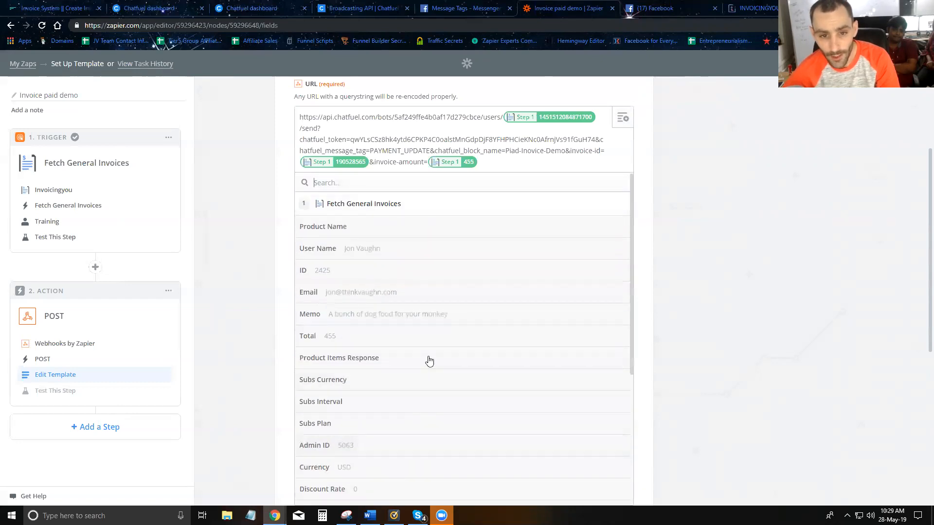
{"action": "scroll", "coordinate": [427, 363], "scroll_direction": "down", "scroll_amount": 5}
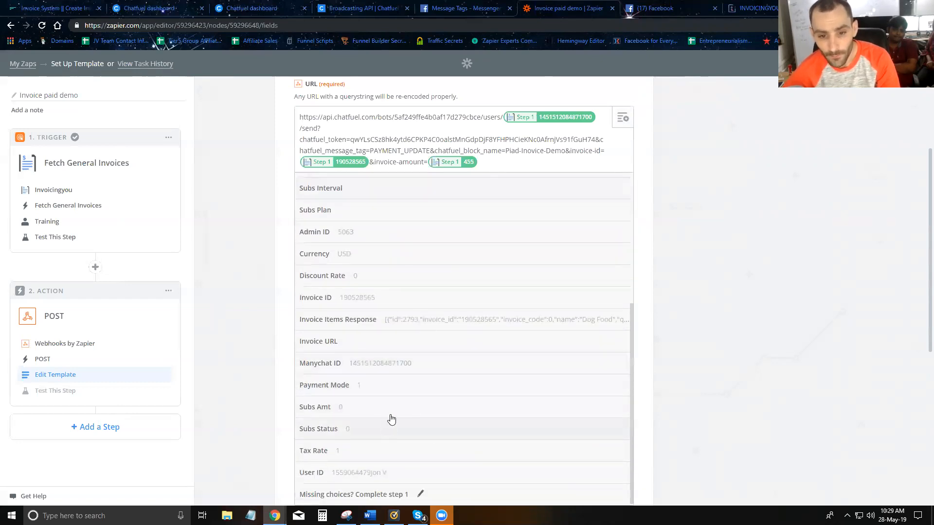
{"action": "scroll", "coordinate": [406, 371], "scroll_direction": "up", "scroll_amount": 1}
{"action": "scroll", "coordinate": [406, 367], "scroll_direction": "up", "scroll_amount": 5}
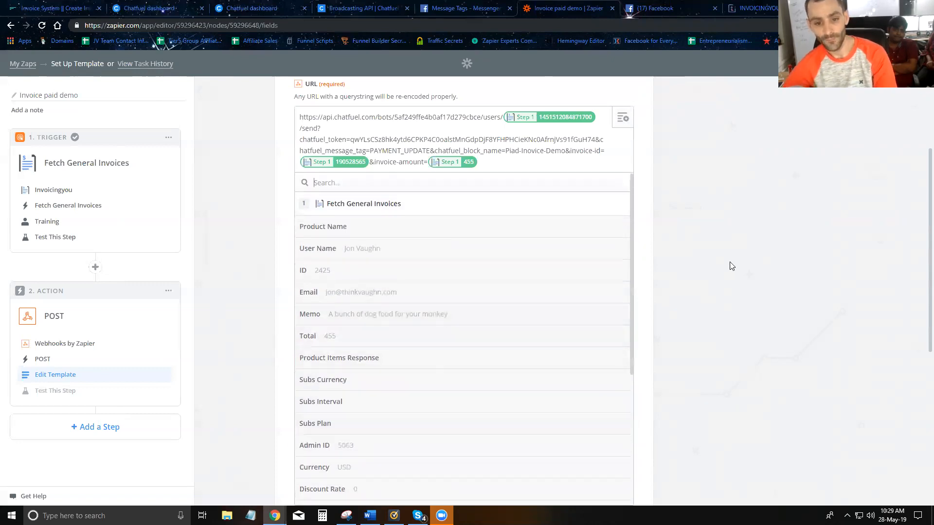
{"action": "left_click", "coordinate": [717, 269]}
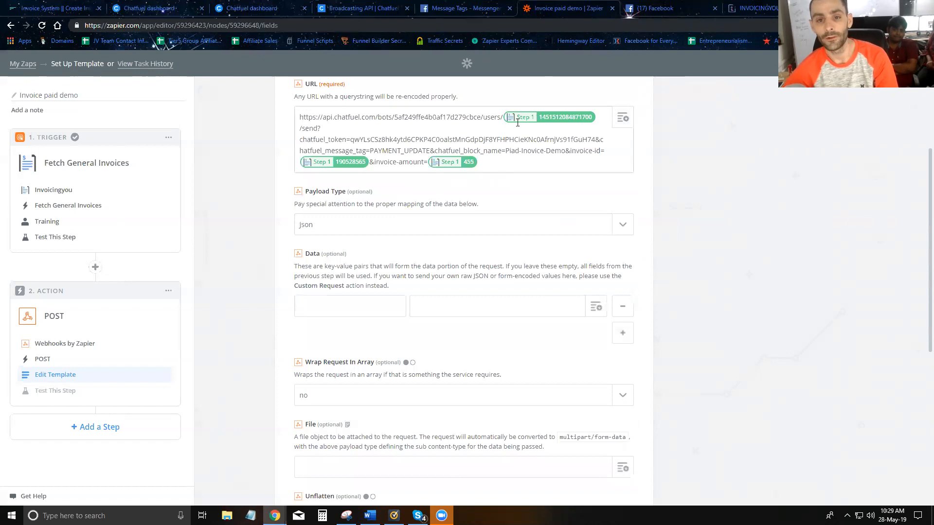
{"action": "scroll", "coordinate": [325, 217], "scroll_direction": "up", "scroll_amount": 3}
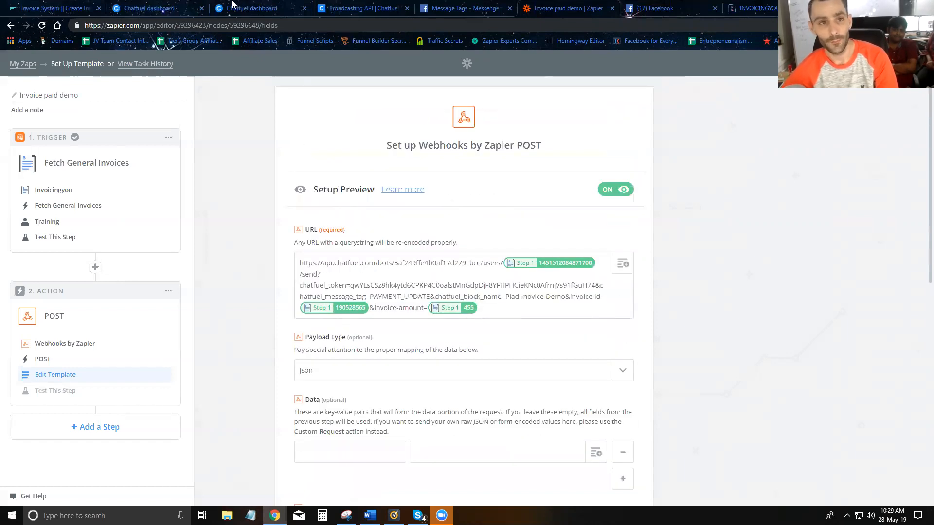
{"action": "scroll", "coordinate": [395, 188], "scroll_direction": "down", "scroll_amount": 10}
{"action": "scroll", "coordinate": [395, 188], "scroll_direction": "up", "scroll_amount": 3}
{"action": "scroll", "coordinate": [396, 188], "scroll_direction": "up", "scroll_amount": 5}
{"action": "scroll", "coordinate": [395, 188], "scroll_direction": "down", "scroll_amount": 15}
Step: Send a webhook test and confirm the bot's thank-you with invoice ID and $455 in Messenger
{"action": "left_click", "coordinate": [612, 445]}
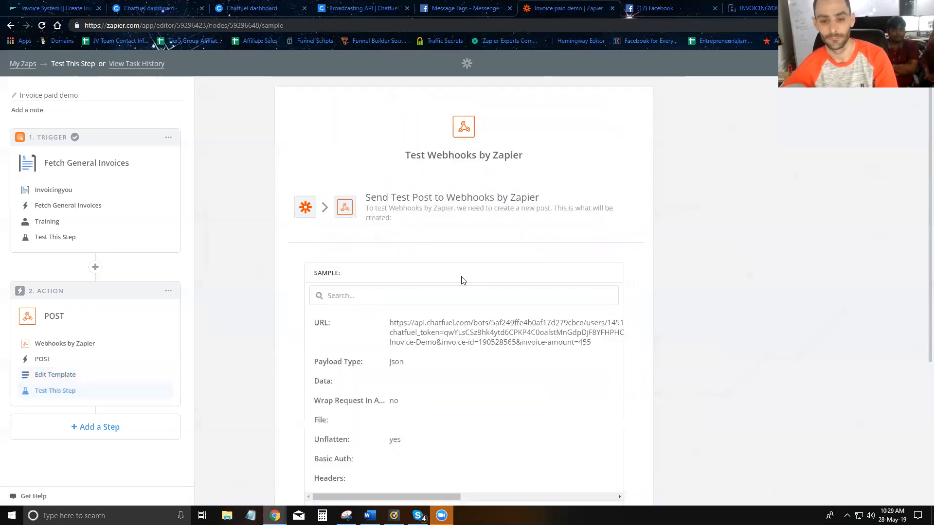
{"action": "scroll", "coordinate": [477, 292], "scroll_direction": "down", "scroll_amount": 4}
{"action": "left_click", "coordinate": [552, 434]}
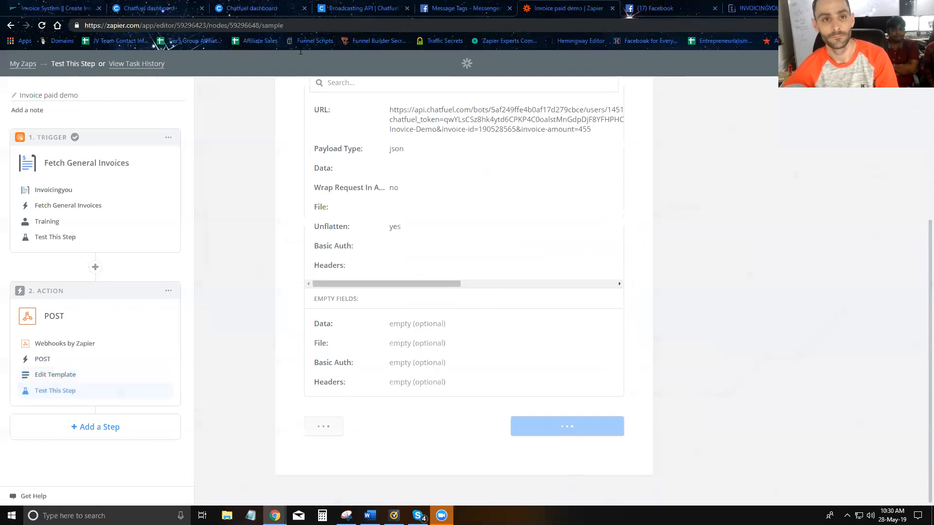
{"action": "left_click", "coordinate": [643, 8]}
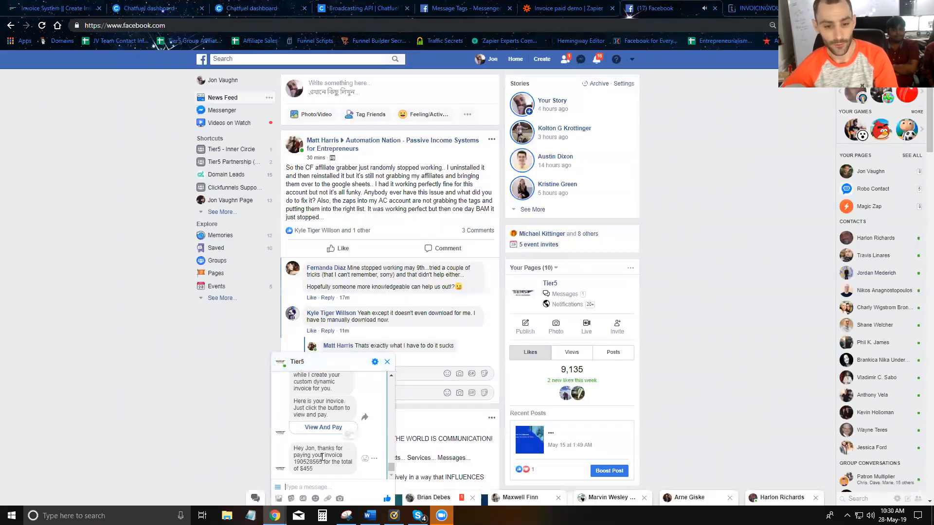
{"action": "double_click", "coordinate": [299, 461]}
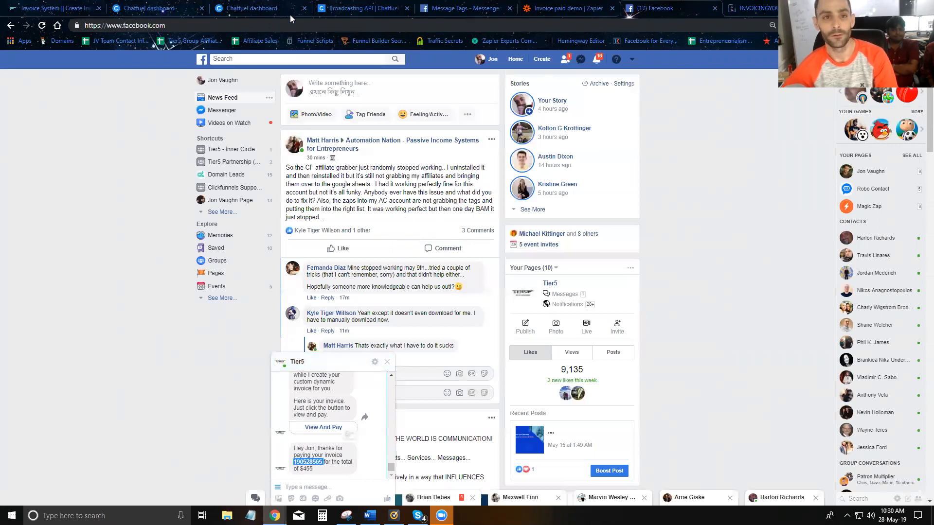
Step: Put a # before {{invoice-id}} in the Chatfuel thank-you message
{"action": "left_click", "coordinate": [141, 8]}
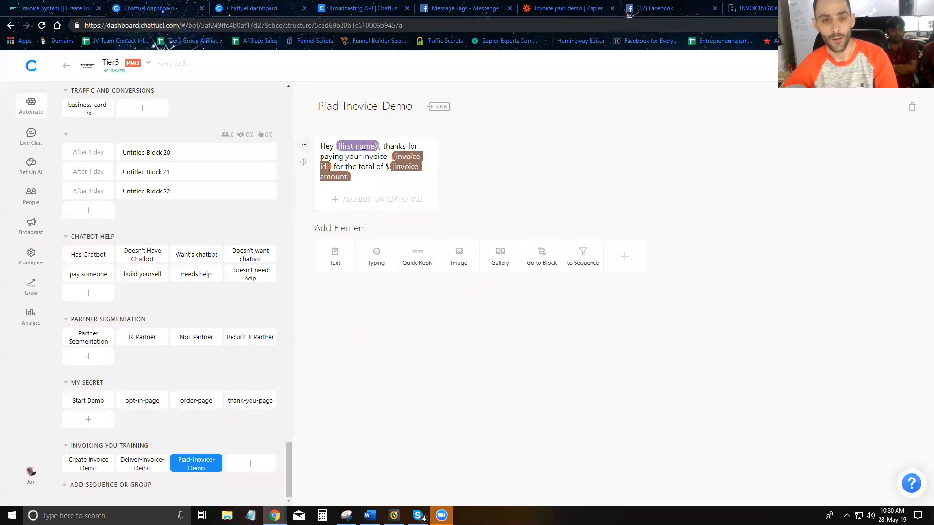
{"action": "left_click", "coordinate": [394, 157]}
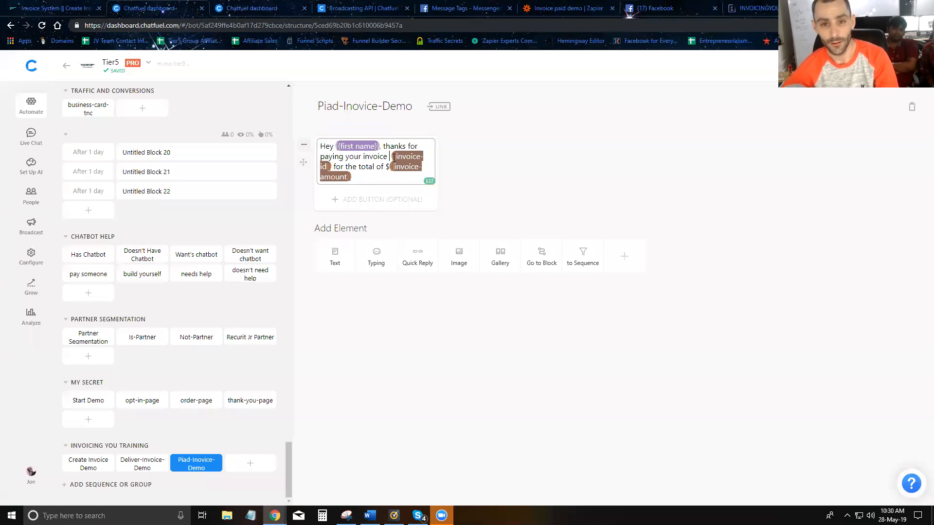
{"action": "key", "text": "Right"}
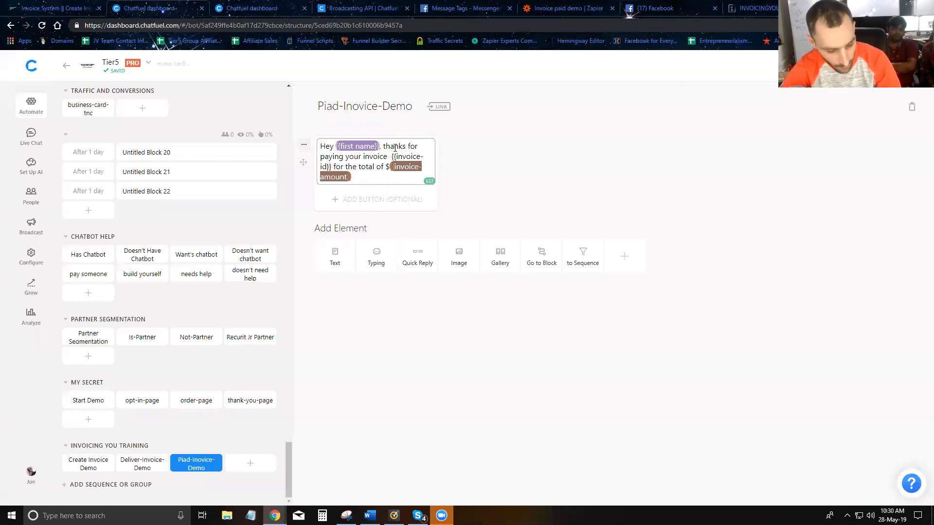
{"action": "type", "text": "#"}
{"action": "left_click", "coordinate": [510, 165]}
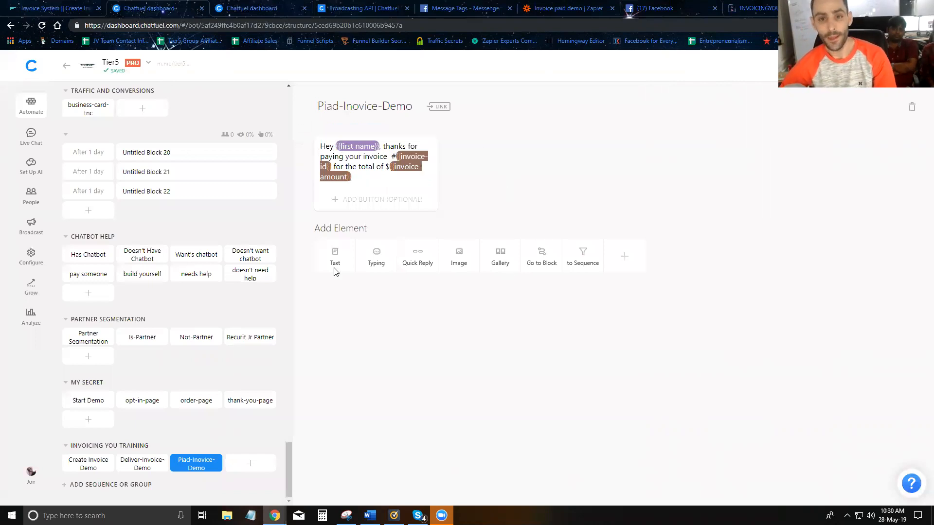
{"action": "left_click", "coordinate": [566, 8]}
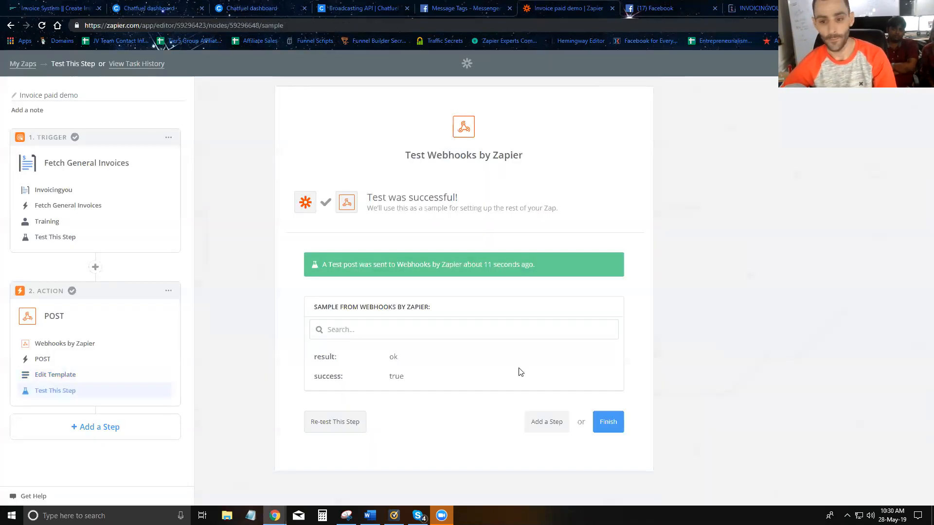
Step: Finish the Invoice paid demo zap and switch it ON
{"action": "left_click", "coordinate": [608, 423]}
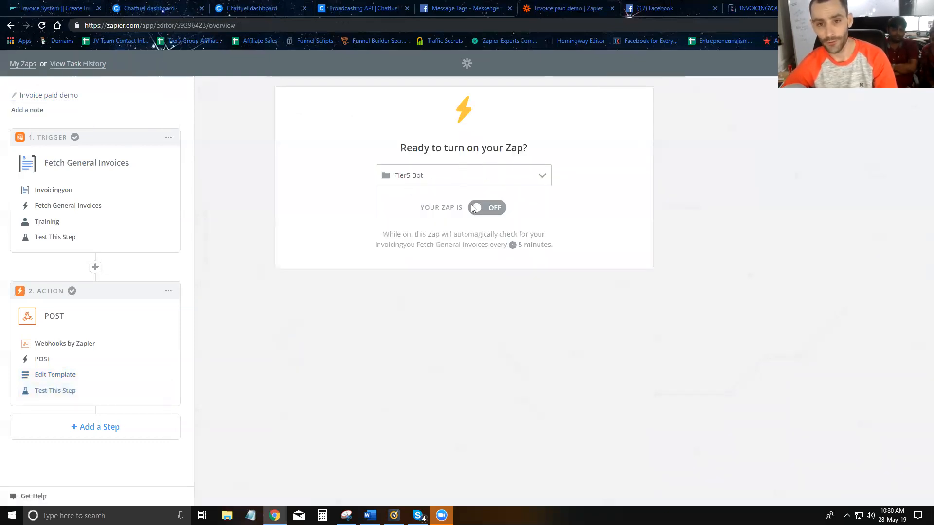
{"action": "left_click", "coordinate": [493, 210]}
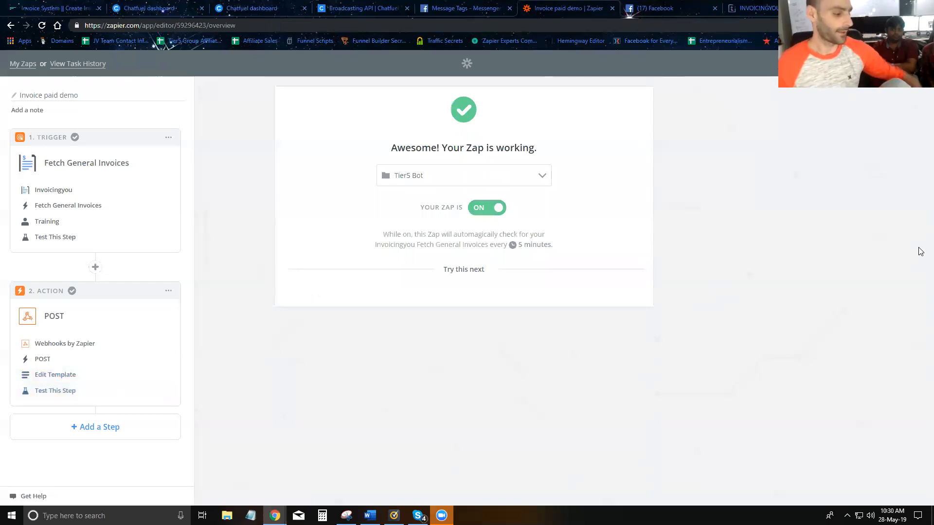
{"action": "left_click", "coordinate": [659, 9]}
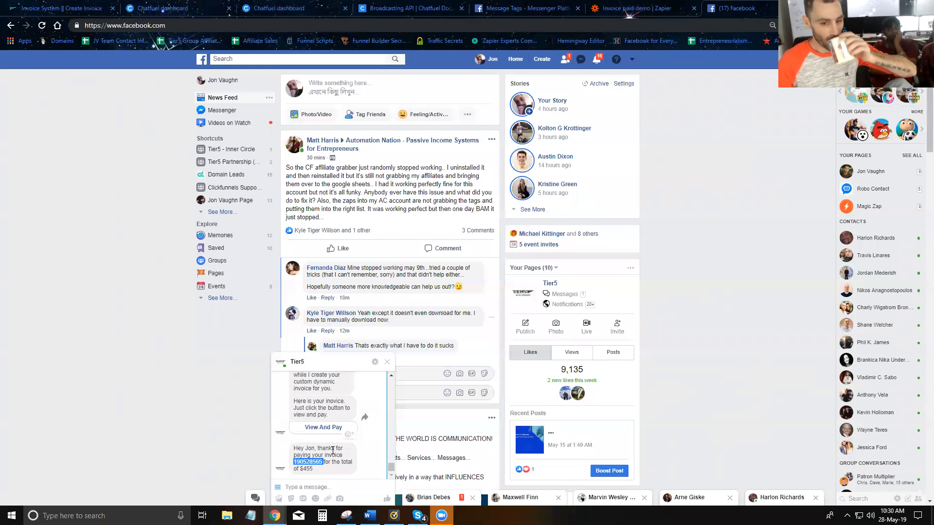
Step: Send 'invoicing' to the Tier5 bot and answer its e-mail question with the suggested address
{"action": "scroll", "coordinate": [316, 438], "scroll_direction": "up", "scroll_amount": 5}
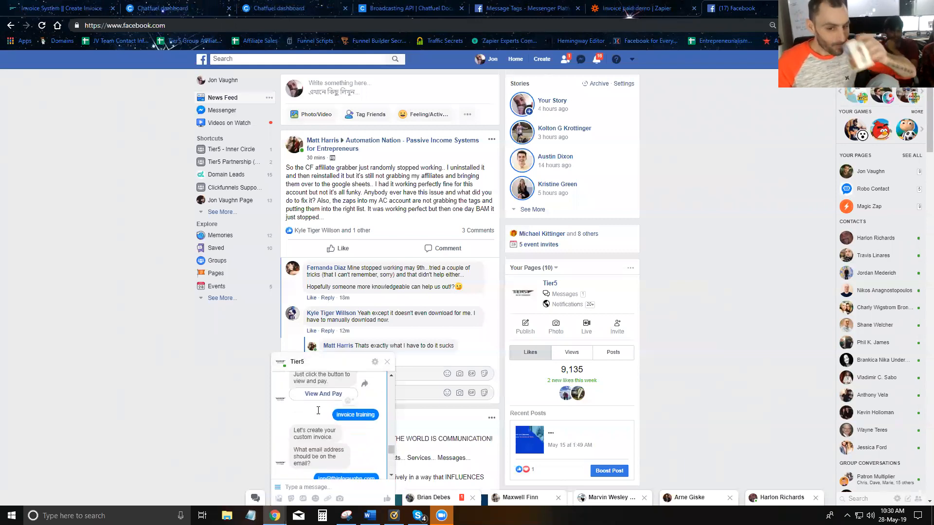
{"action": "scroll", "coordinate": [319, 408], "scroll_direction": "down", "scroll_amount": 5}
{"action": "left_click", "coordinate": [342, 484]}
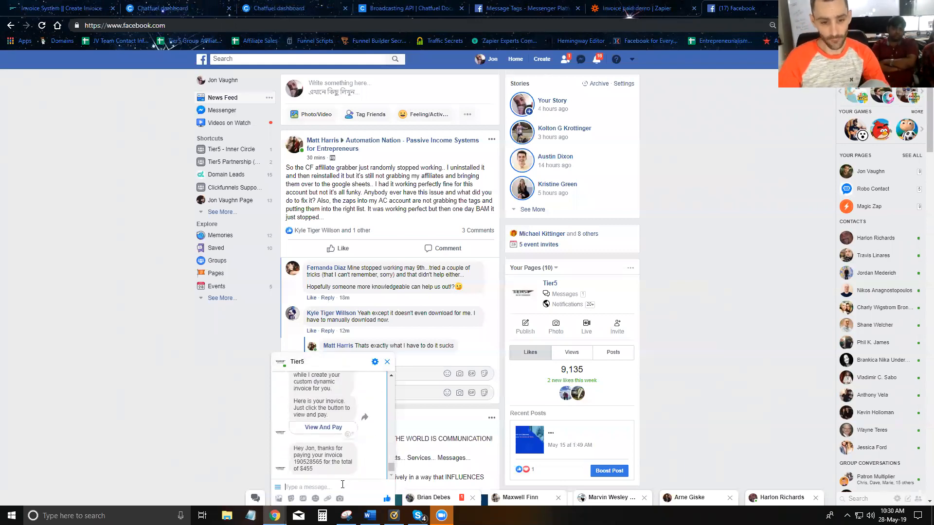
{"action": "type", "text": "invoice train"}
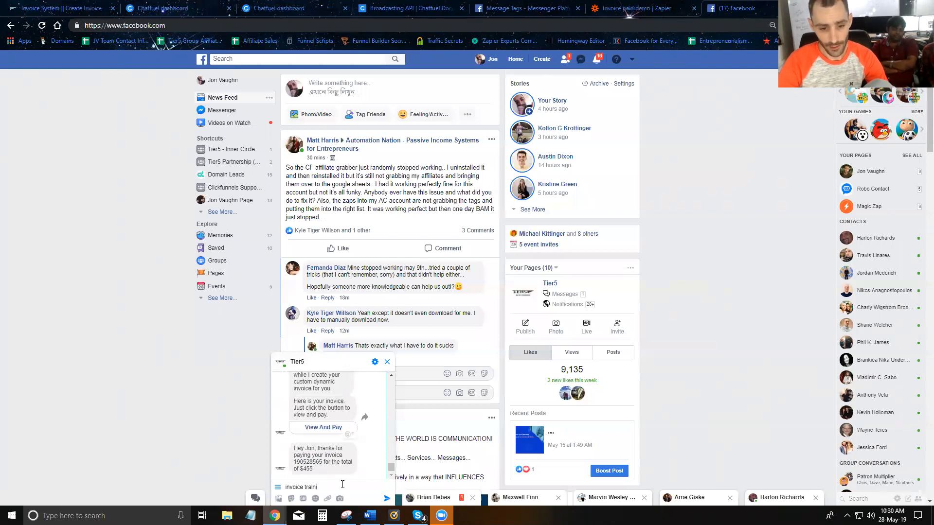
{"action": "type", "text": "g"}
{"action": "key", "text": "Return"}
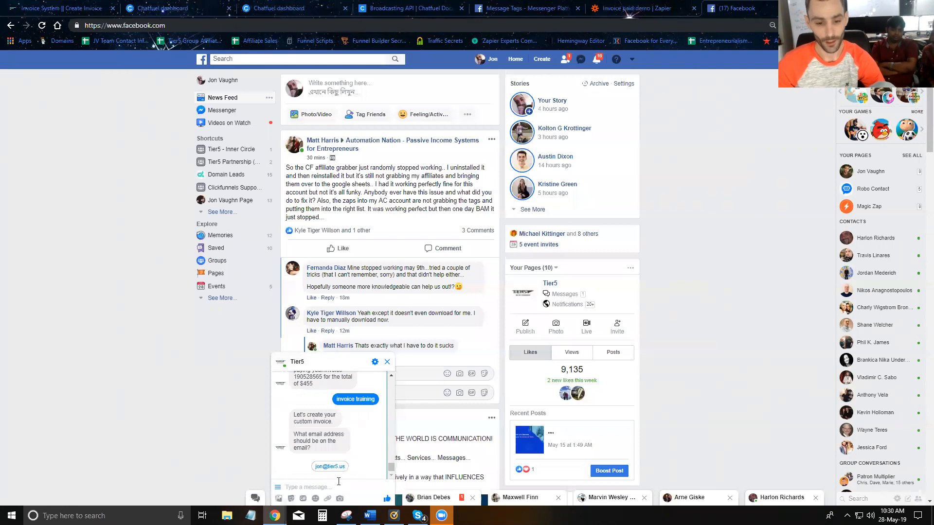
{"action": "left_click", "coordinate": [322, 467]}
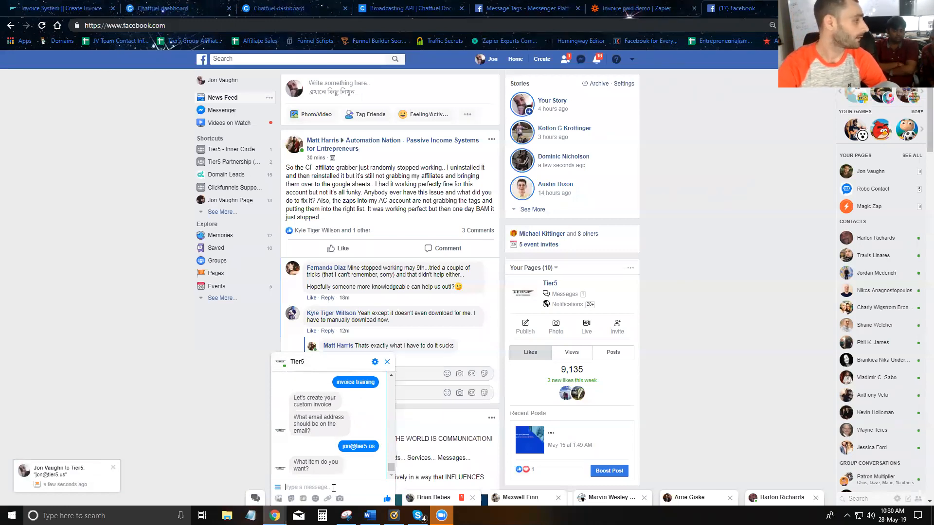
Step: Give the bot item Vodka, quantity 4, price 10 and a memo, then open the resulting invoice
{"action": "type", "text": "Voda"}
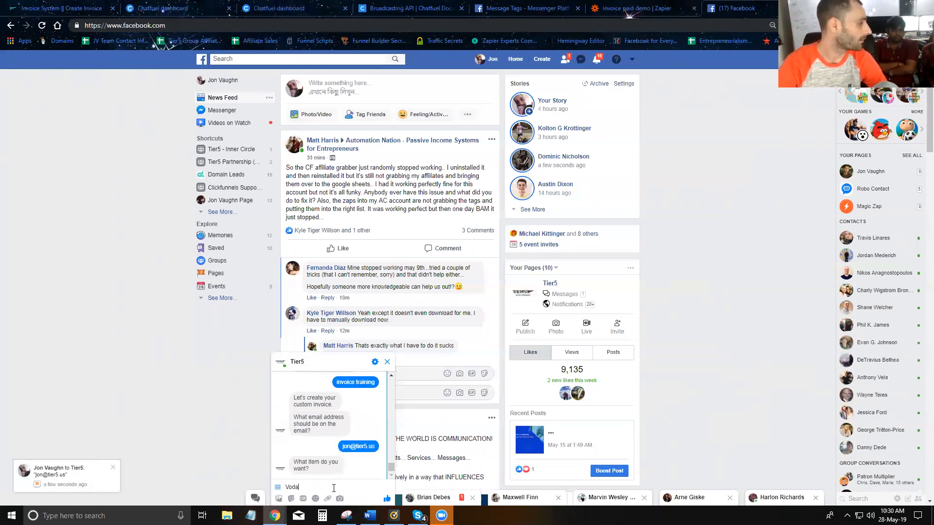
{"action": "type", "text": "ka"}
{"action": "key", "text": "Return"}
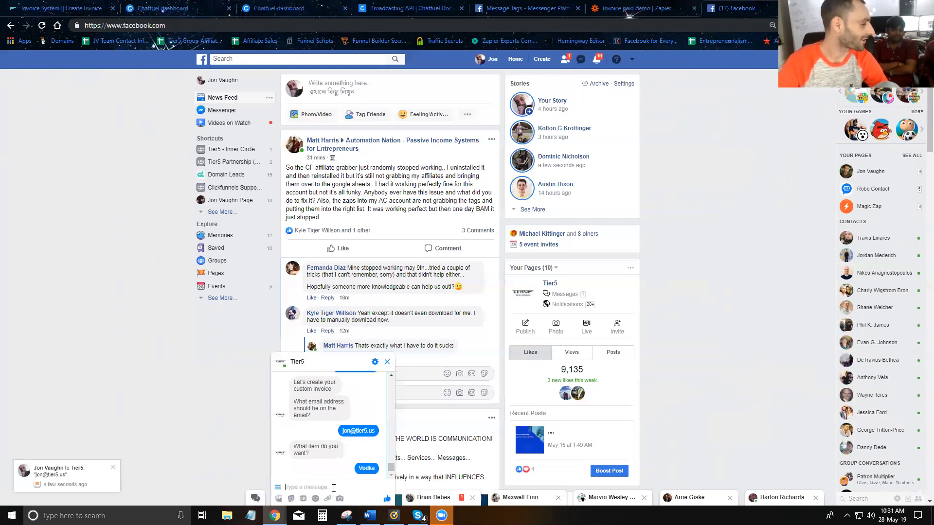
{"action": "type", "text": "4"}
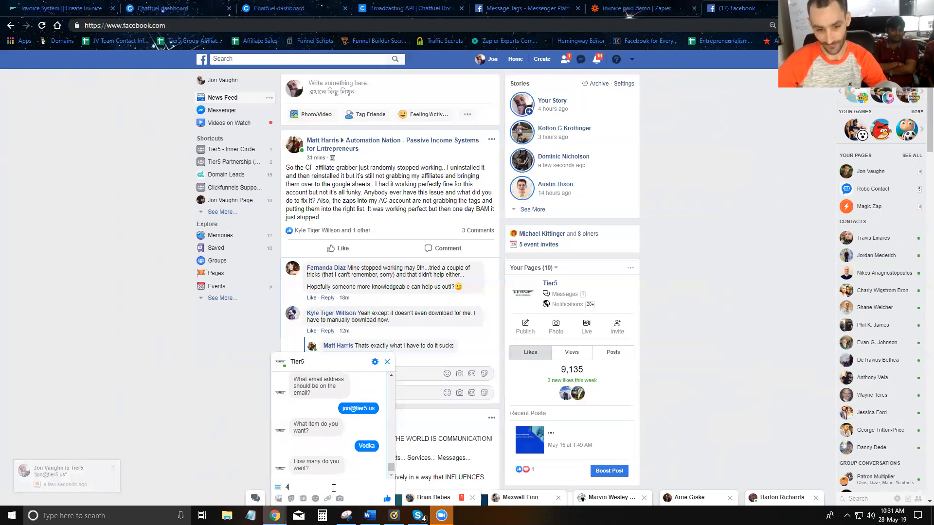
{"action": "key", "text": "Return"}
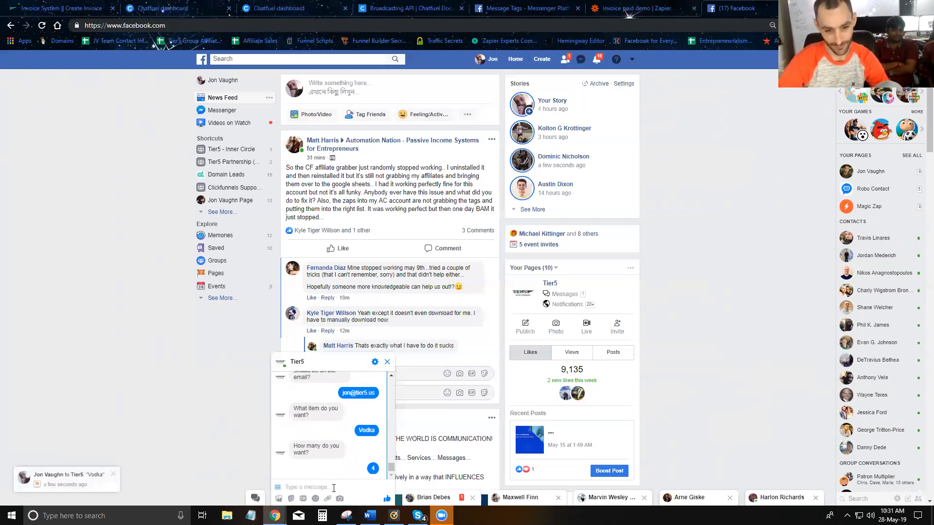
{"action": "type", "text": "10"}
{"action": "key", "text": "Return"}
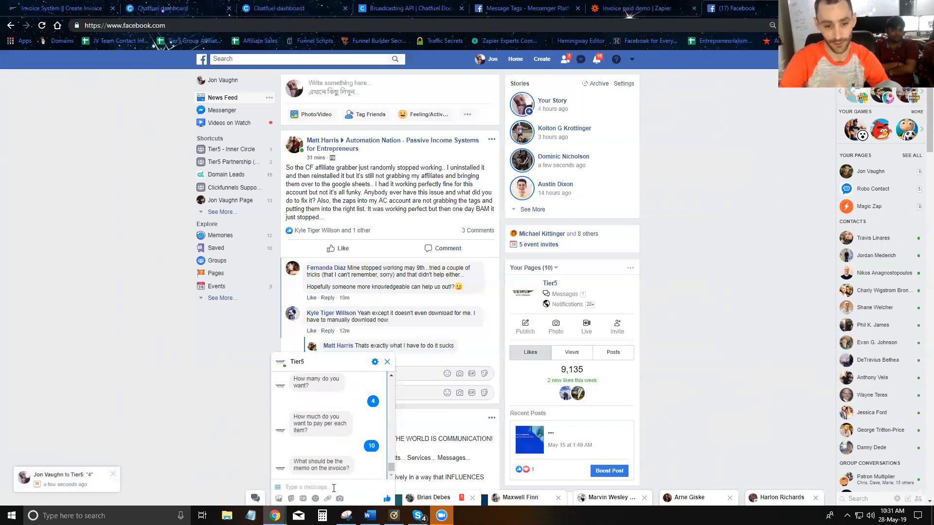
{"action": "type", "text": "Vodka for me and the su"}
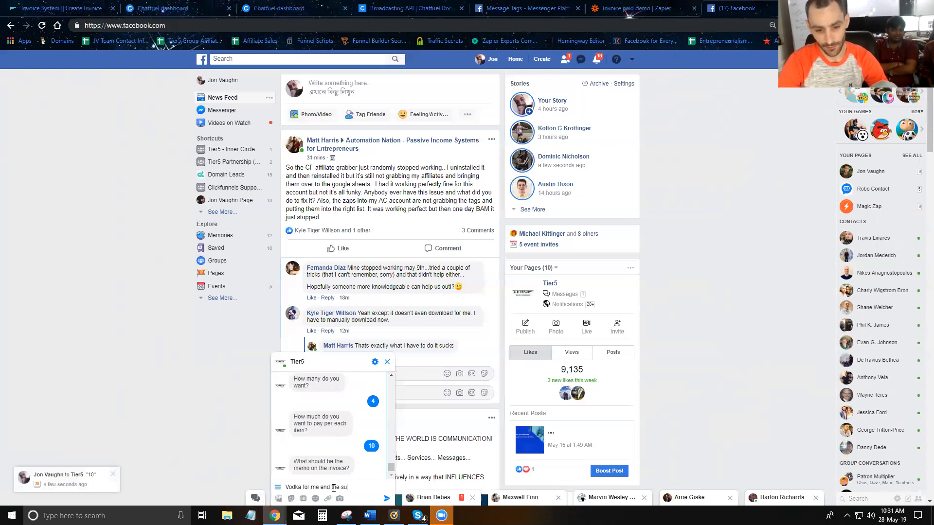
{"action": "key", "text": "Return"}
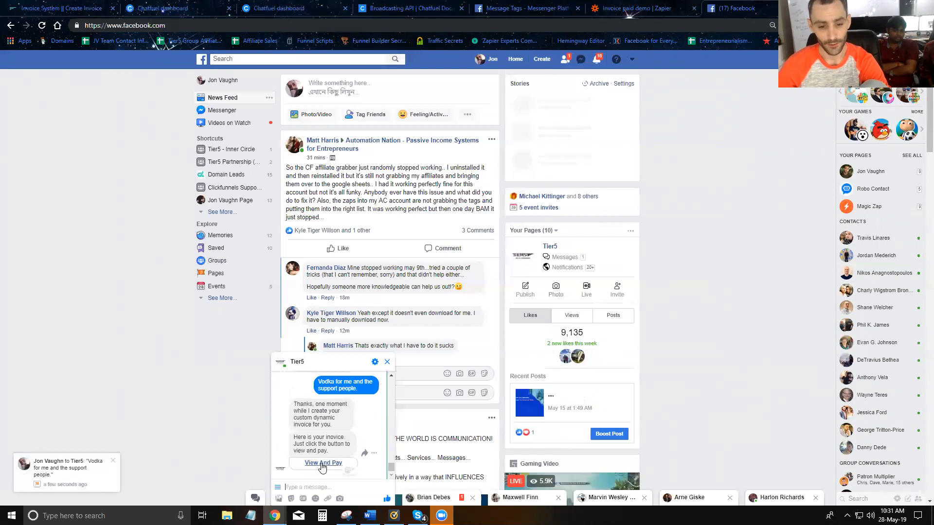
{"action": "left_click", "coordinate": [324, 464]}
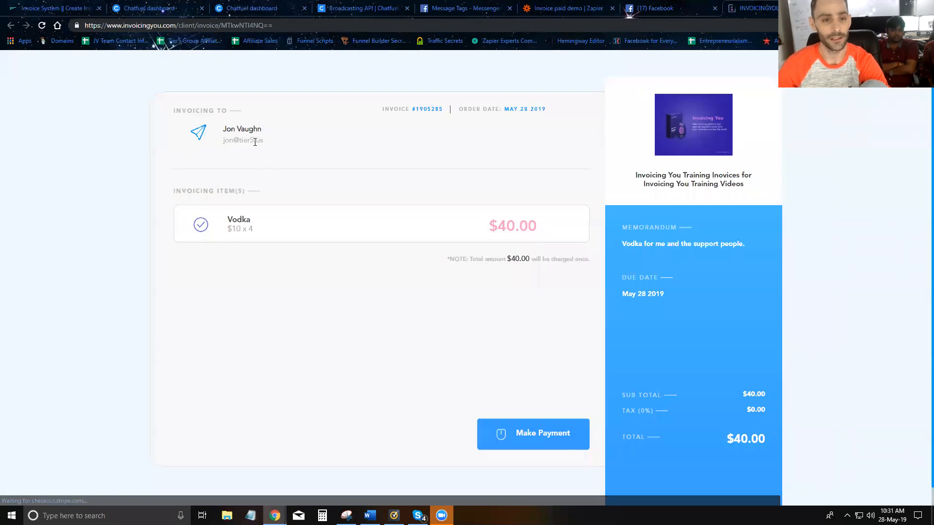
Step: Check the invoice recipient, the 4 × $10 Vodka line and memorandum, then open the Stripe card form
{"action": "left_click_drag", "start_coordinate": [222, 145], "coordinate": [231, 141]}
{"action": "left_click", "coordinate": [237, 141]}
{"action": "left_click_drag", "start_coordinate": [237, 220], "coordinate": [257, 233]}
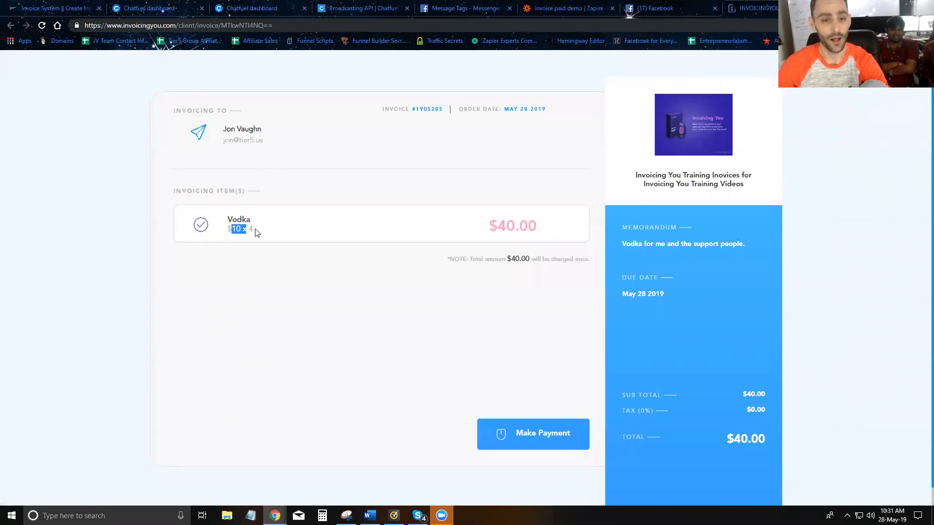
{"action": "mouse_move", "coordinate": [459, 232]}
{"action": "left_mouse_down"}
{"action": "mouse_move", "coordinate": [481, 232]}
{"action": "mouse_move", "coordinate": [454, 244]}
{"action": "left_mouse_up"}
{"action": "left_click", "coordinate": [653, 243]}
{"action": "left_click_drag", "start_coordinate": [616, 244], "coordinate": [746, 250]}
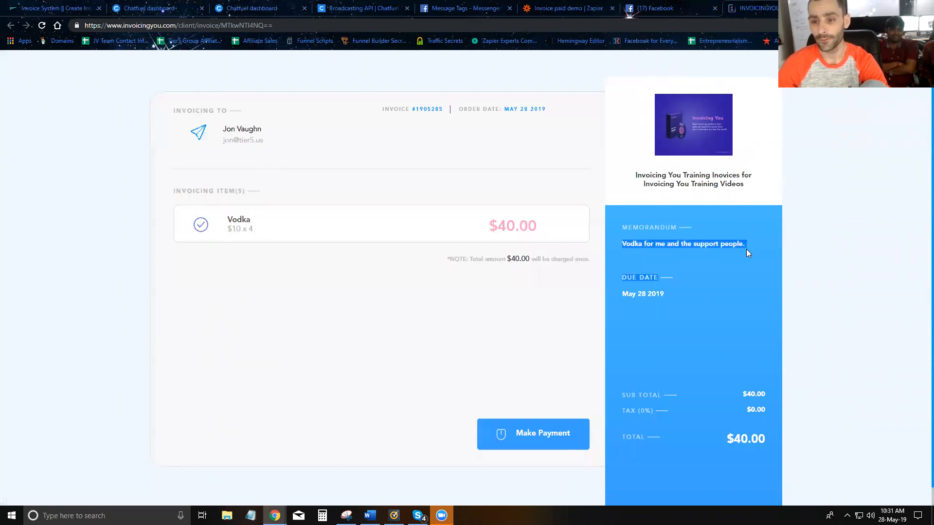
{"action": "left_click", "coordinate": [534, 316]}
{"action": "left_click", "coordinate": [544, 437]}
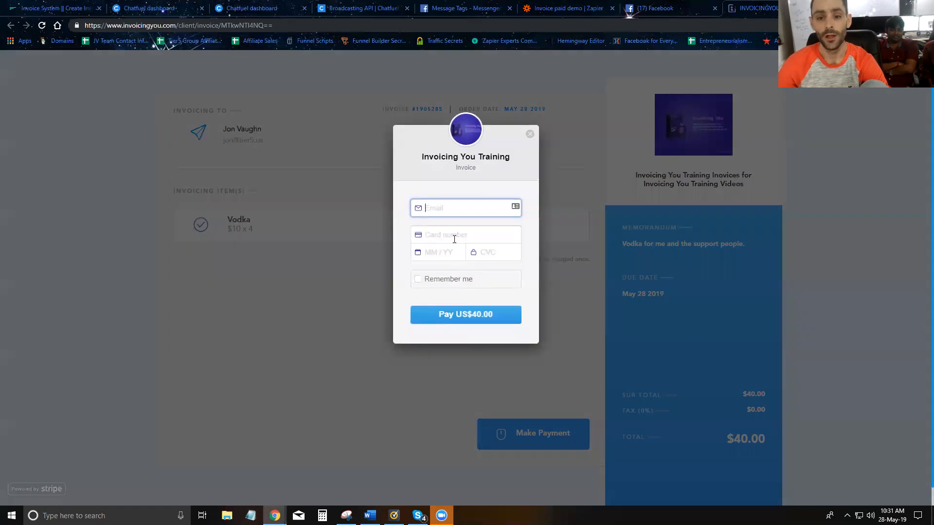
Step: Pay the US$40.00 invoice in Stripe with the payer's e-mail and the 4242 test card
{"action": "key", "text": "Tab"}
{"action": "type", "text": "42"}
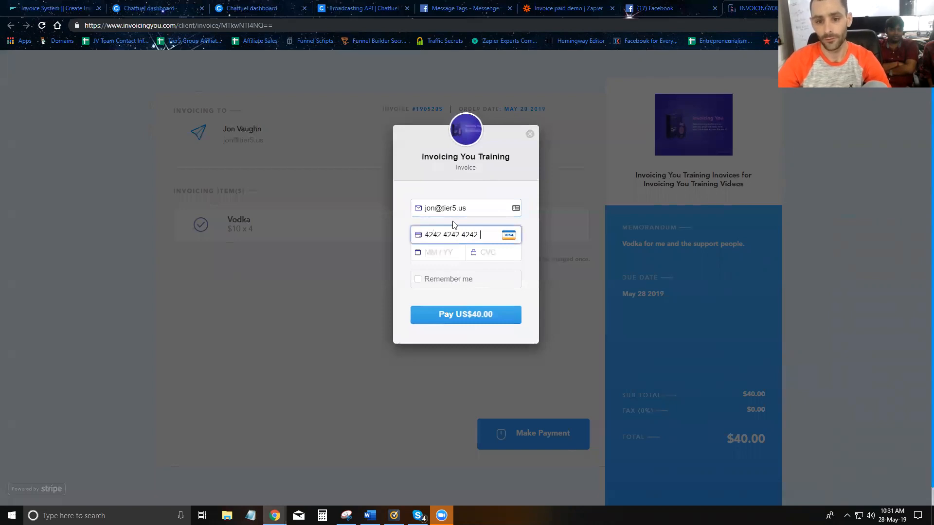
{"action": "type", "text": "424242424242421"}
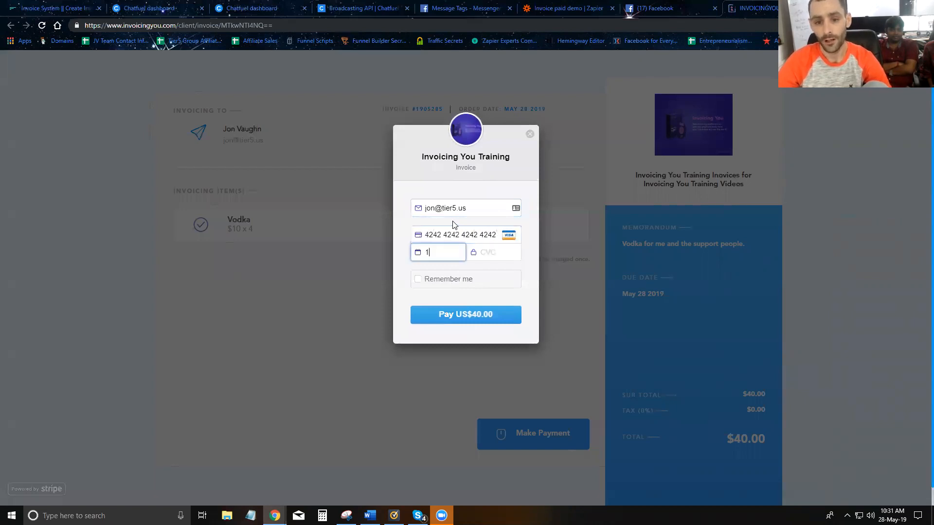
{"action": "type", "text": "1 / 21"}
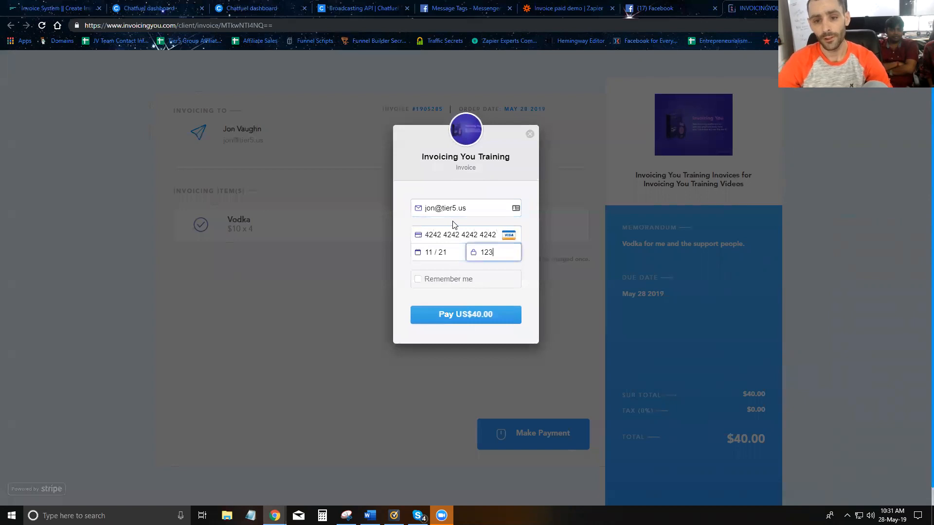
{"action": "left_click", "coordinate": [451, 316]}
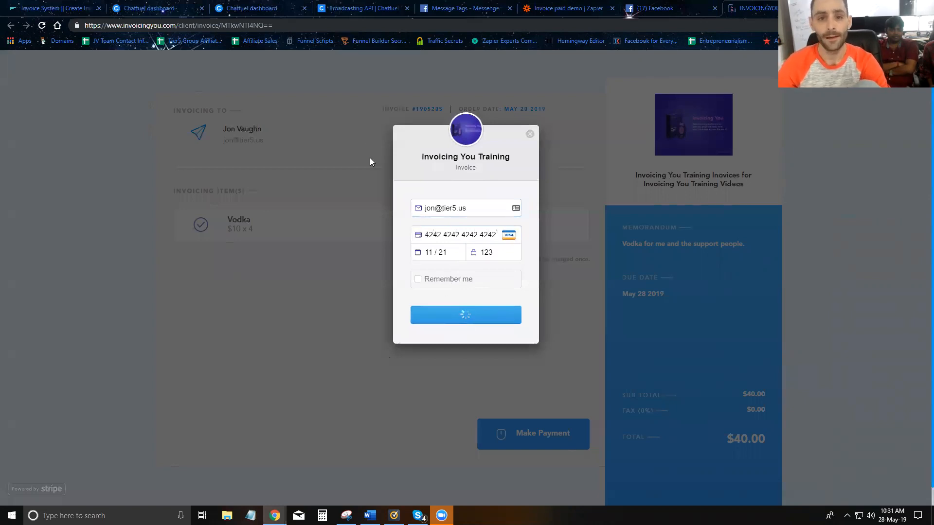
{"action": "left_click", "coordinate": [646, 11]}
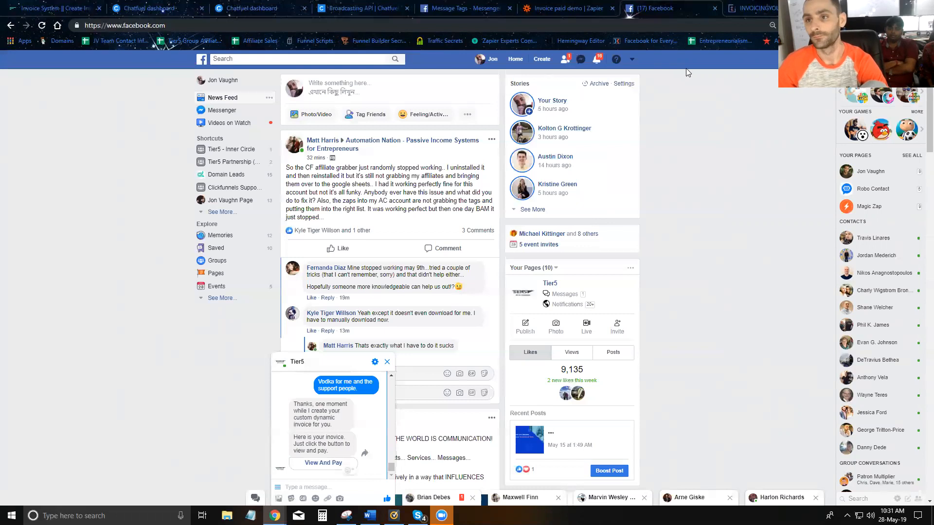
Step: Check the invoice payment page, the zap overview and the Facebook chat for the payment result
{"action": "left_click", "coordinate": [751, 10]}
{"action": "left_click", "coordinate": [562, 8]}
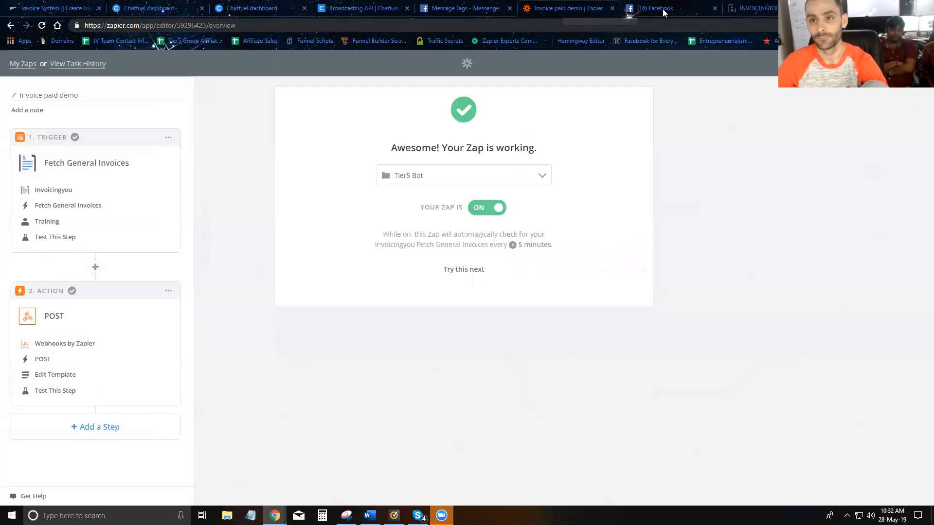
{"action": "left_click", "coordinate": [663, 9]}
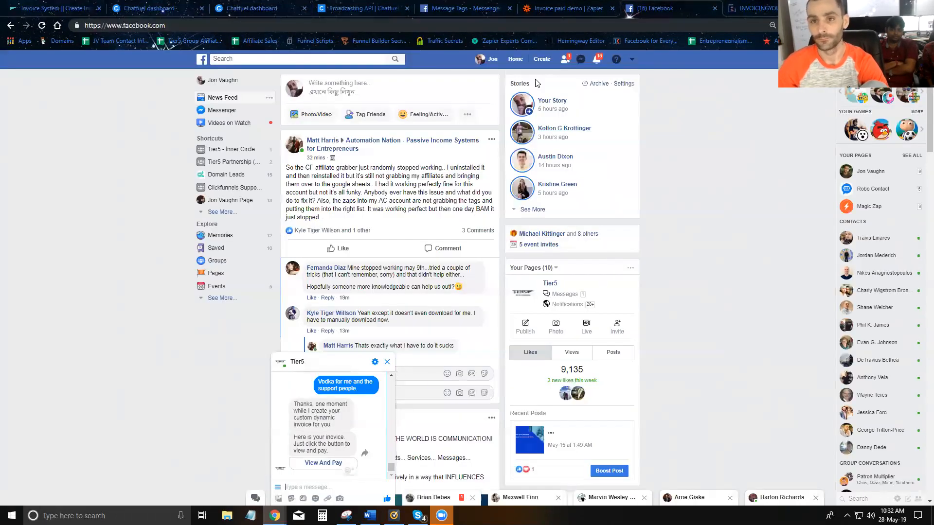
{"action": "left_click", "coordinate": [571, 10]}
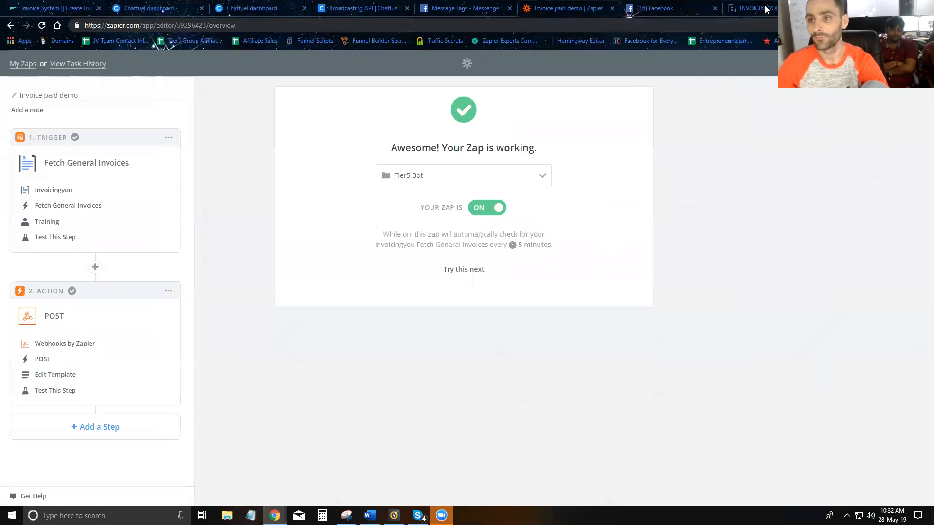
Step: Confirm the invoice payment succeeded, dismiss the Success popup, and return to the Invoice paid demo zap
{"action": "left_click", "coordinate": [766, 9]}
{"action": "left_click", "coordinate": [544, 387]}
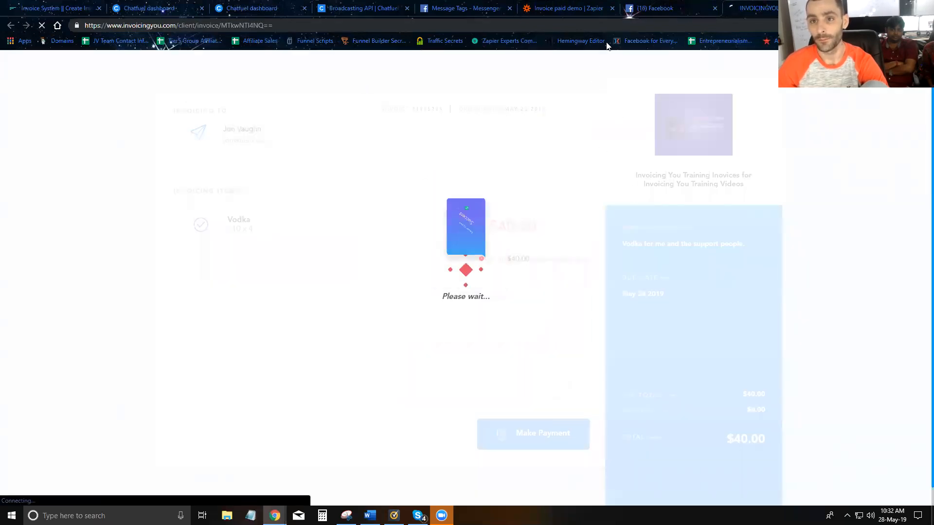
{"action": "left_click", "coordinate": [567, 8]}
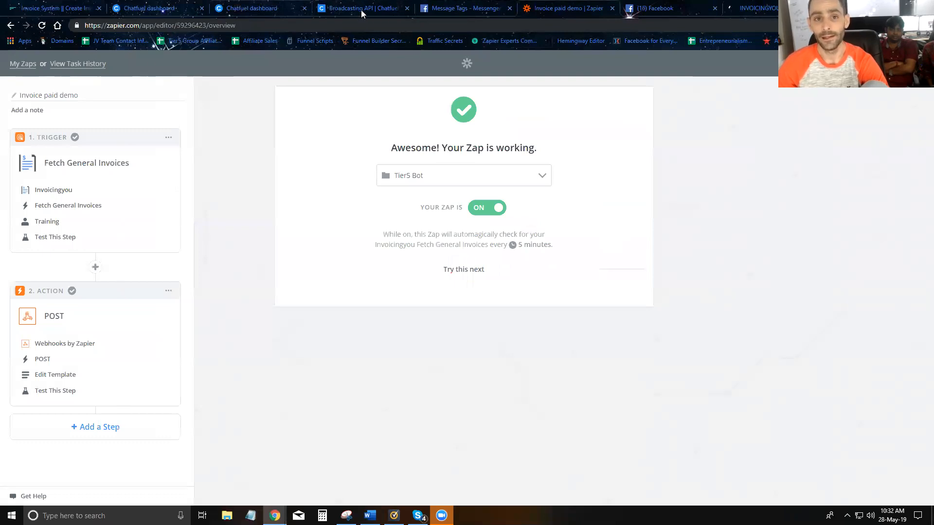
{"action": "left_click", "coordinate": [645, 11]}
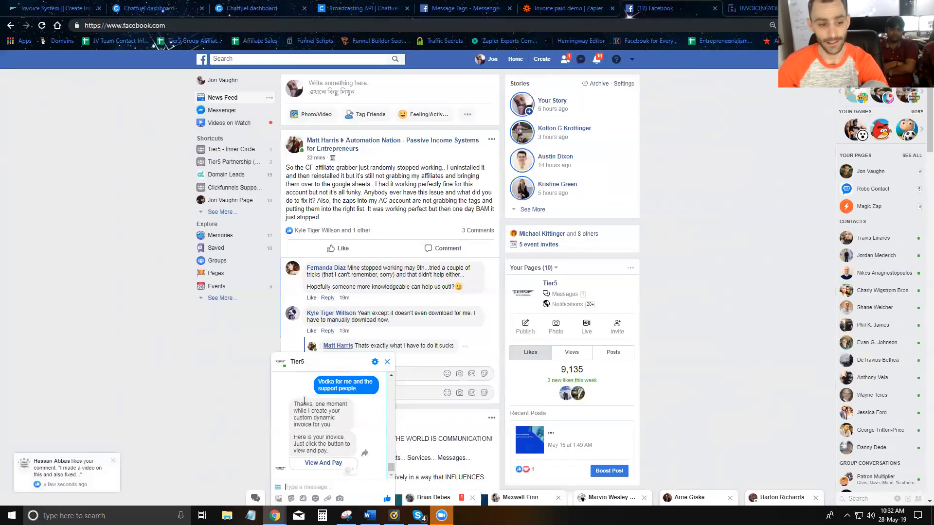
{"action": "left_click", "coordinate": [569, 8]}
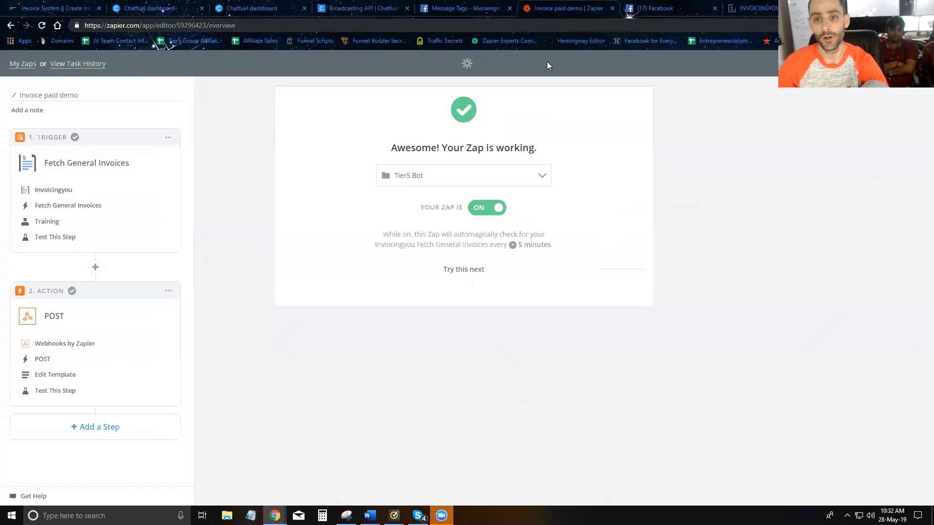
Step: Run the Invoice paid demo zap manually from My Zaps, then check Facebook for the bot's reply
{"action": "left_click", "coordinate": [26, 66]}
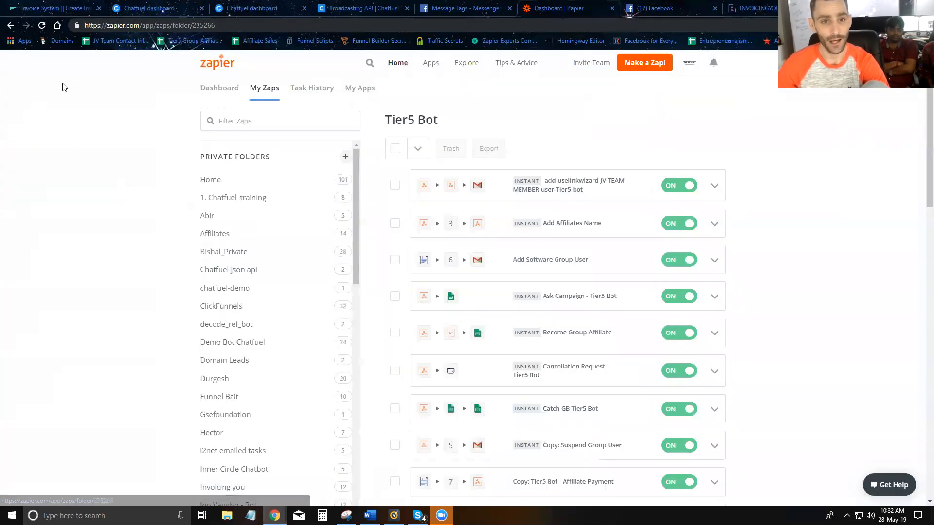
{"action": "scroll", "coordinate": [584, 218], "scroll_direction": "down", "scroll_amount": 7}
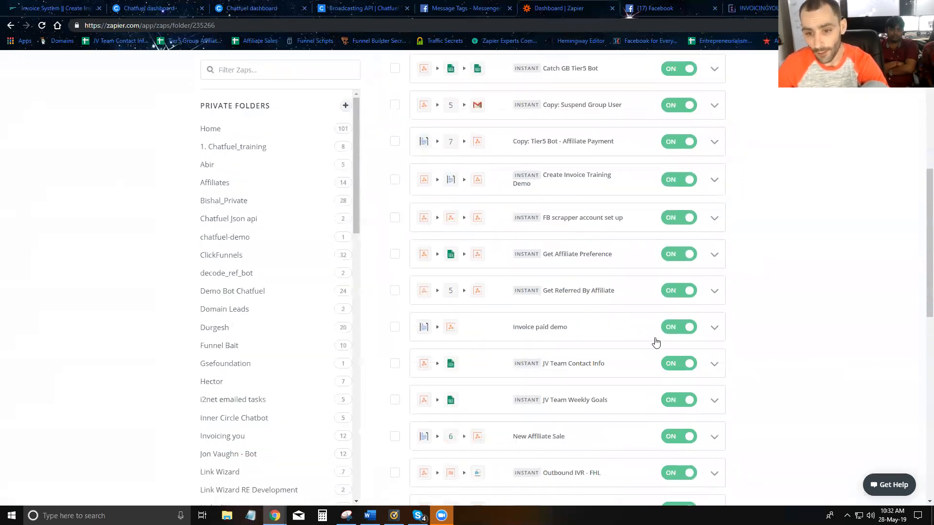
{"action": "left_click", "coordinate": [713, 328]}
{"action": "left_click", "coordinate": [649, 346]}
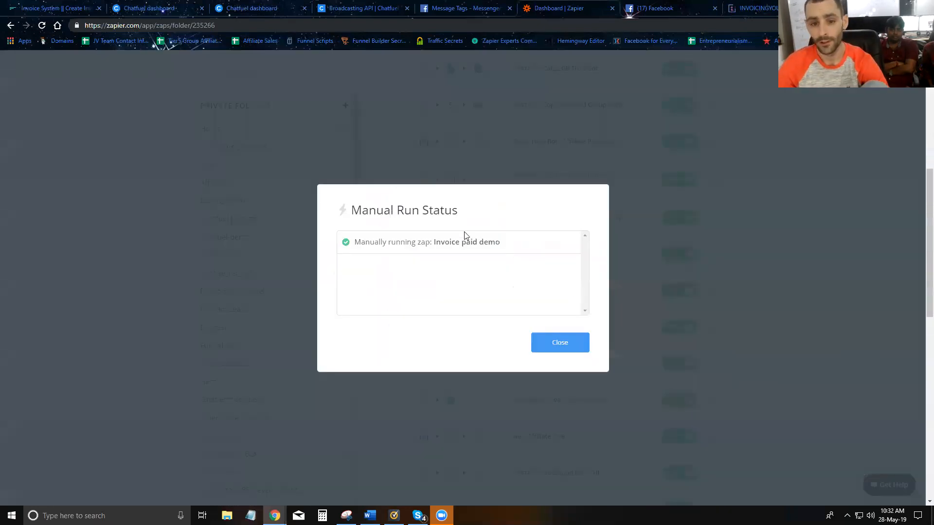
{"action": "left_click", "coordinate": [642, 9]}
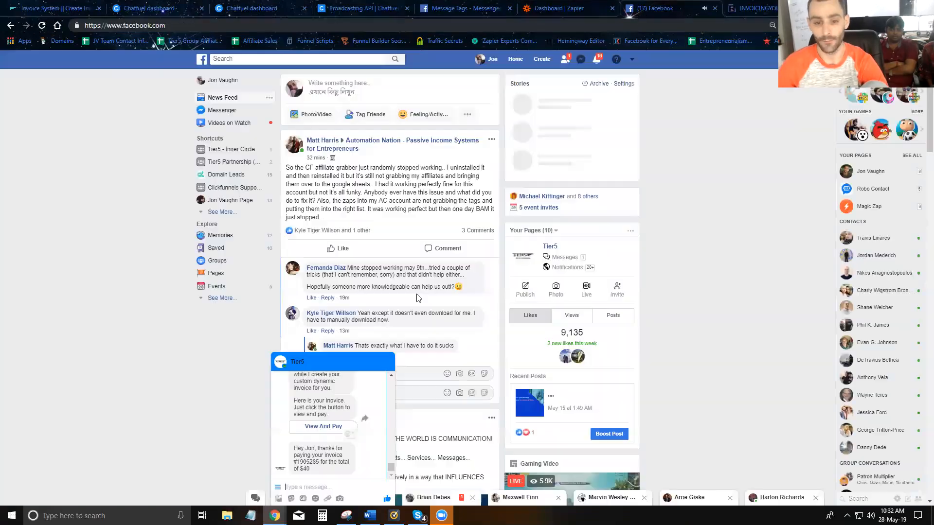
Step: Verify the Tier5 bot's $40 payment thank-you in Messenger, then close Zapier's Manual Run Status report
{"action": "left_click_drag", "start_coordinate": [295, 449], "coordinate": [311, 471]}
{"action": "left_click", "coordinate": [310, 474]}
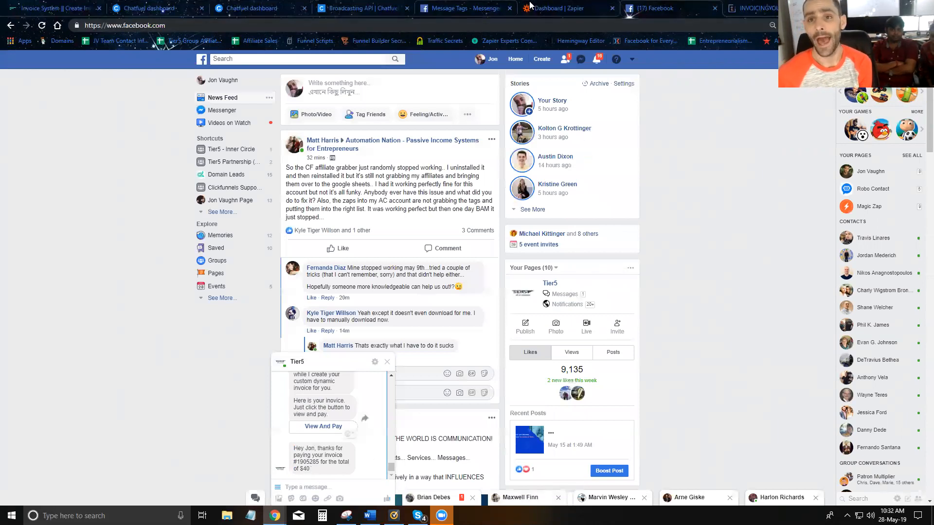
{"action": "left_click", "coordinate": [554, 8]}
{"action": "left_click", "coordinate": [559, 343]}
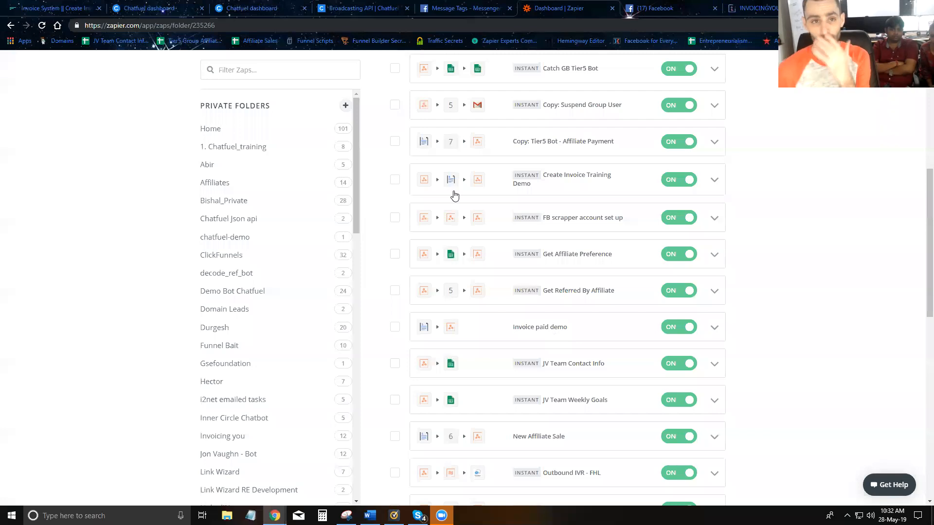